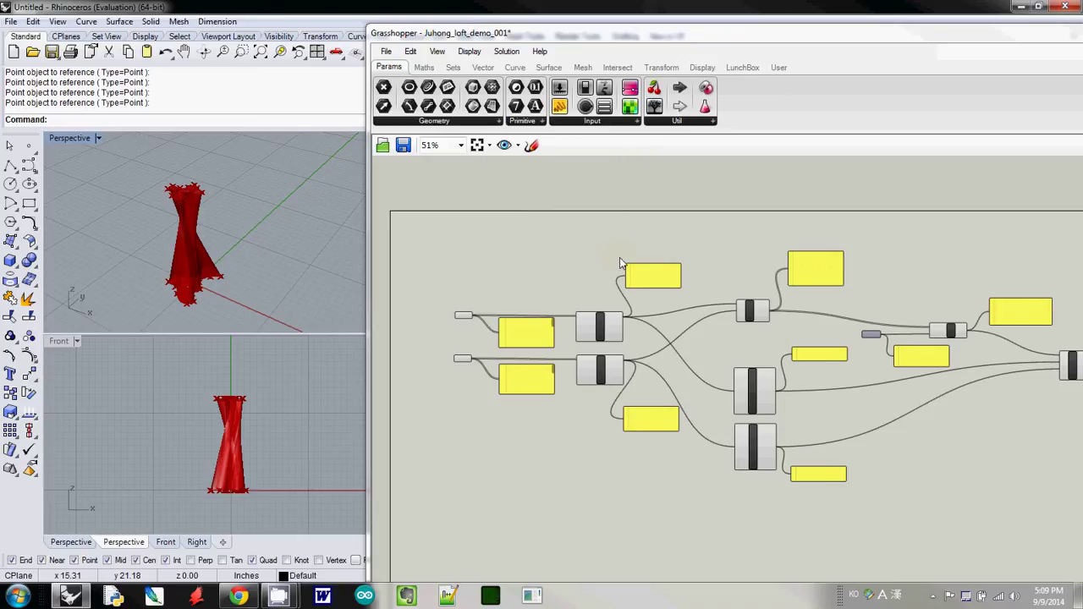
# Add a scribble reading "1. select two curves" above the two Point parameters and Interpolate components
pyautogui.scroll(-4, 630, 287)
pyautogui.scroll(5, 635, 319)
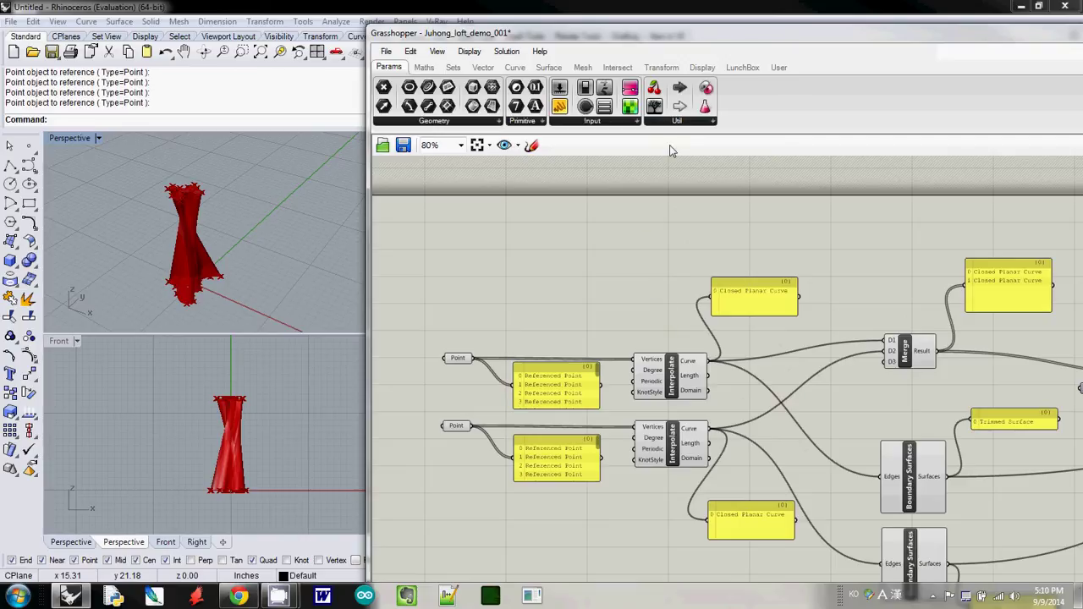
pyautogui.click(714, 125)
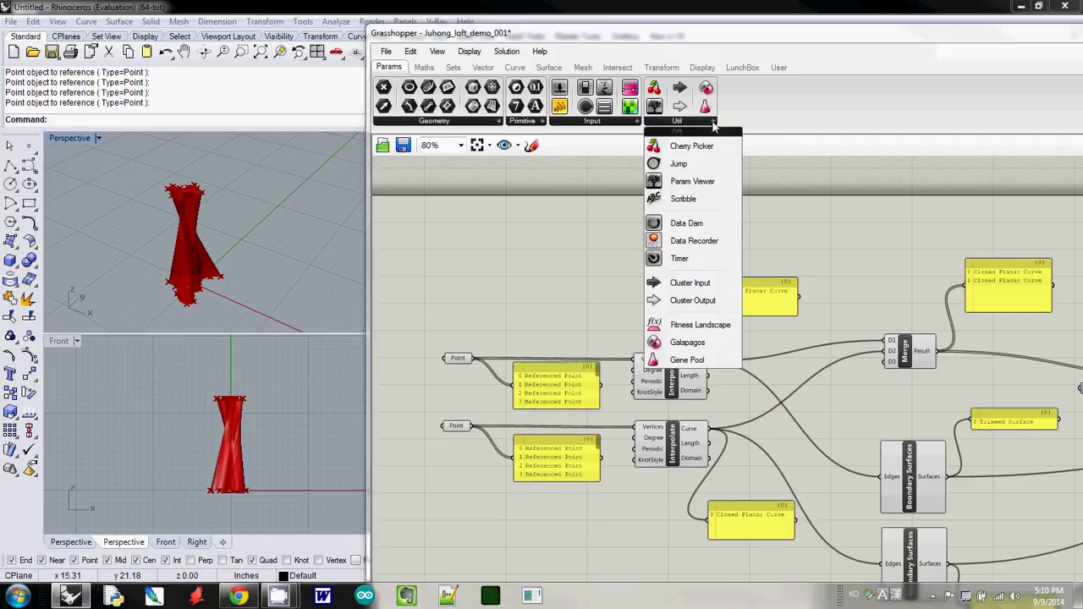
pyautogui.click(686, 198)
pyautogui.click(467, 254)
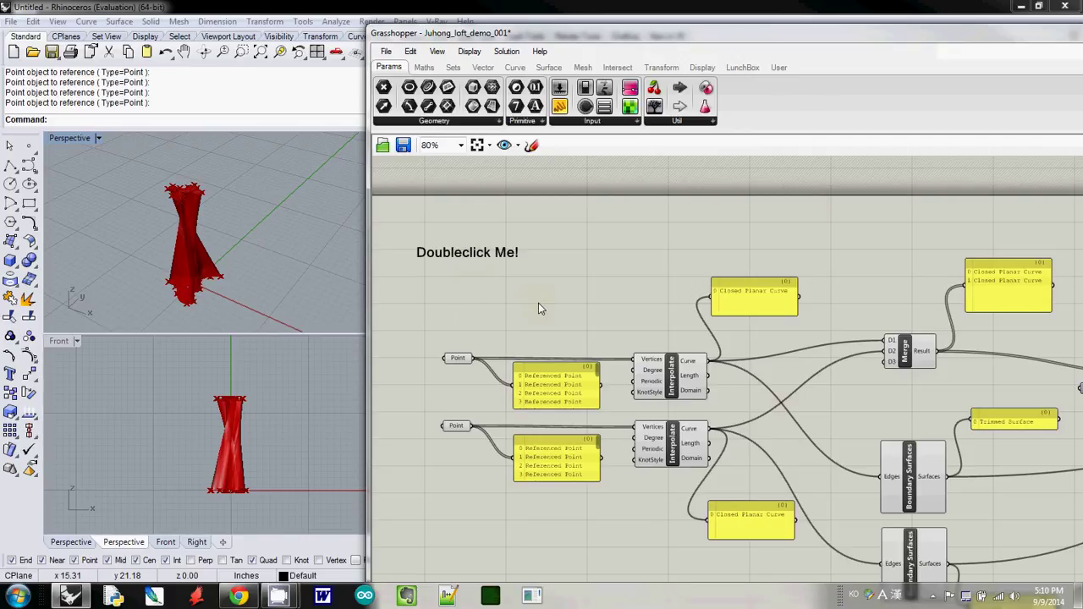
pyautogui.click(487, 254)
pyautogui.doubleClick(481, 252)
pyautogui.moveTo(507, 199); pyautogui.dragTo(405, 193)
pyautogui.write('1. ')
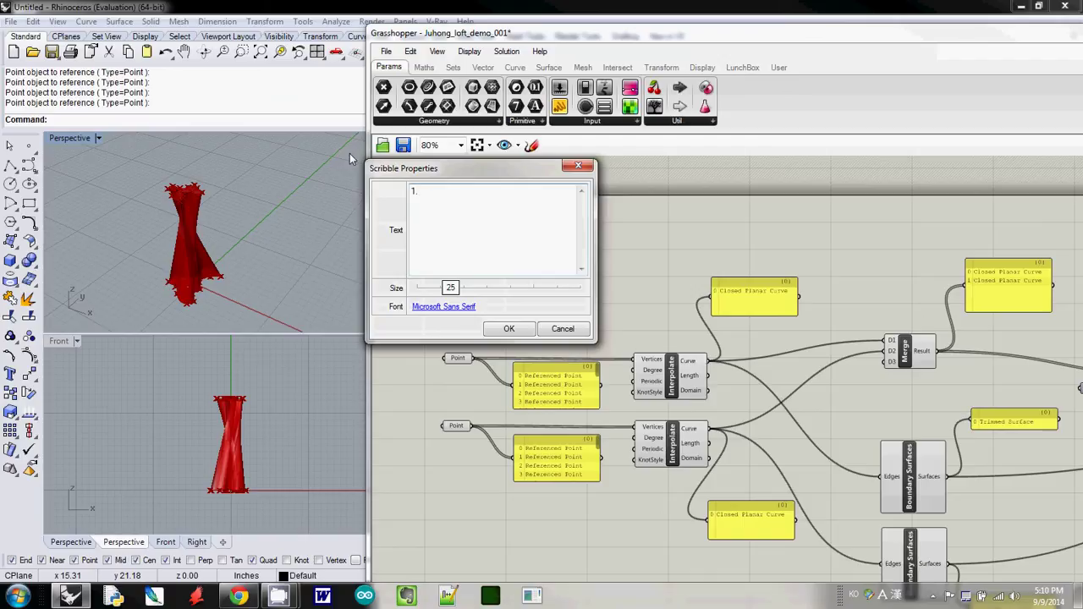
pyautogui.write('select two curves')
pyautogui.click(499, 329)
pyautogui.moveTo(505, 263); pyautogui.dragTo(537, 256)
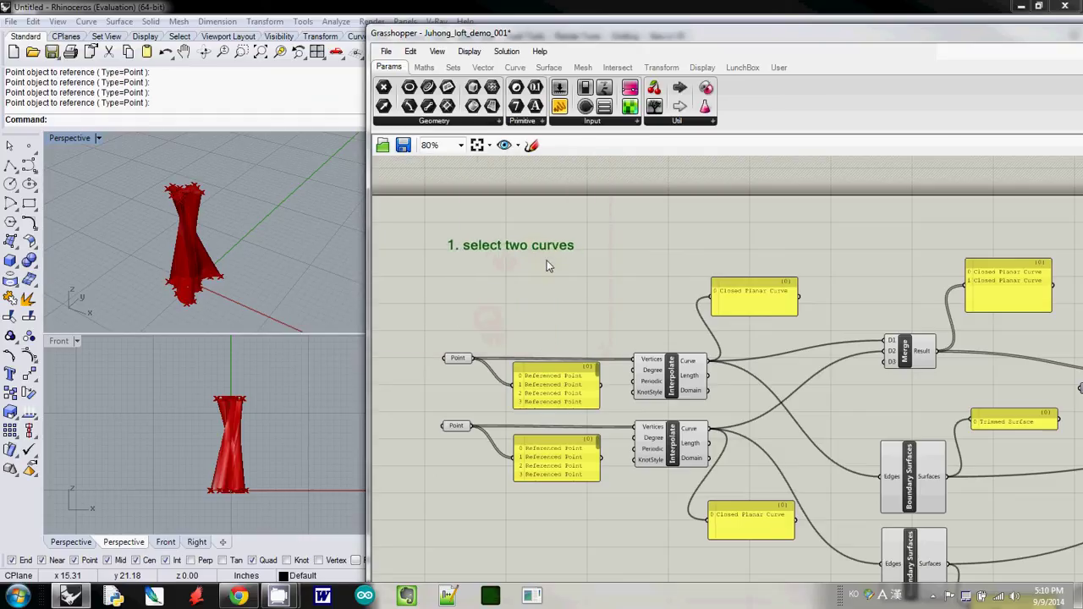
# Group the "1. select two curves" scribble with the Point parameters, Interpolate components and their panels
pyautogui.scroll(1, 557, 349)
pyautogui.scroll(-2, 536, 327)
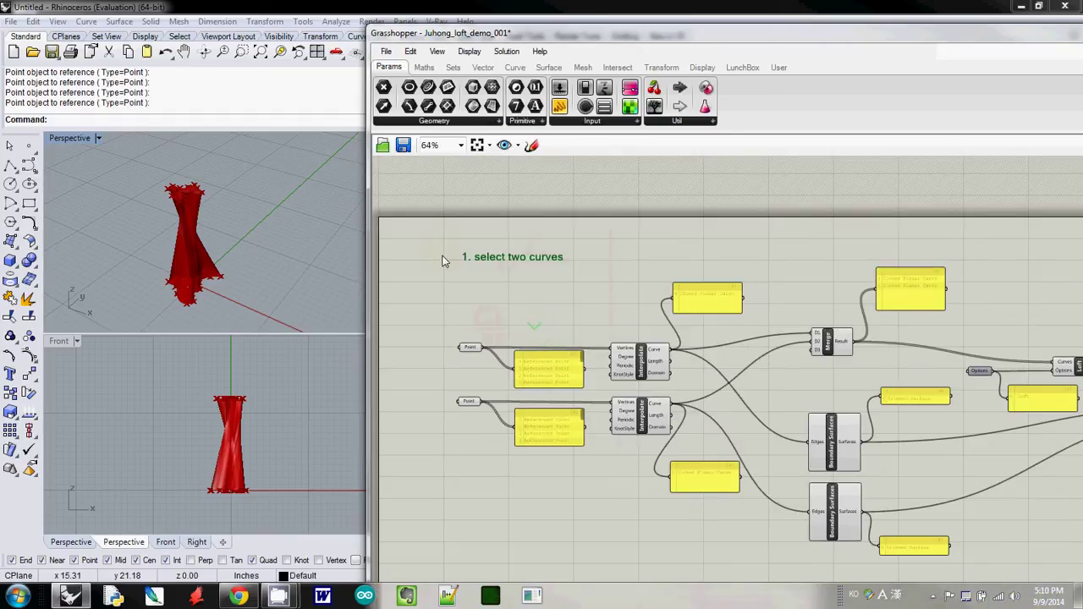
pyautogui.moveTo(438, 238)
pyautogui.mouseDown()
pyautogui.moveTo(577, 307)
pyautogui.moveTo(758, 533)
pyautogui.moveTo(719, 511)
pyautogui.mouseUp()
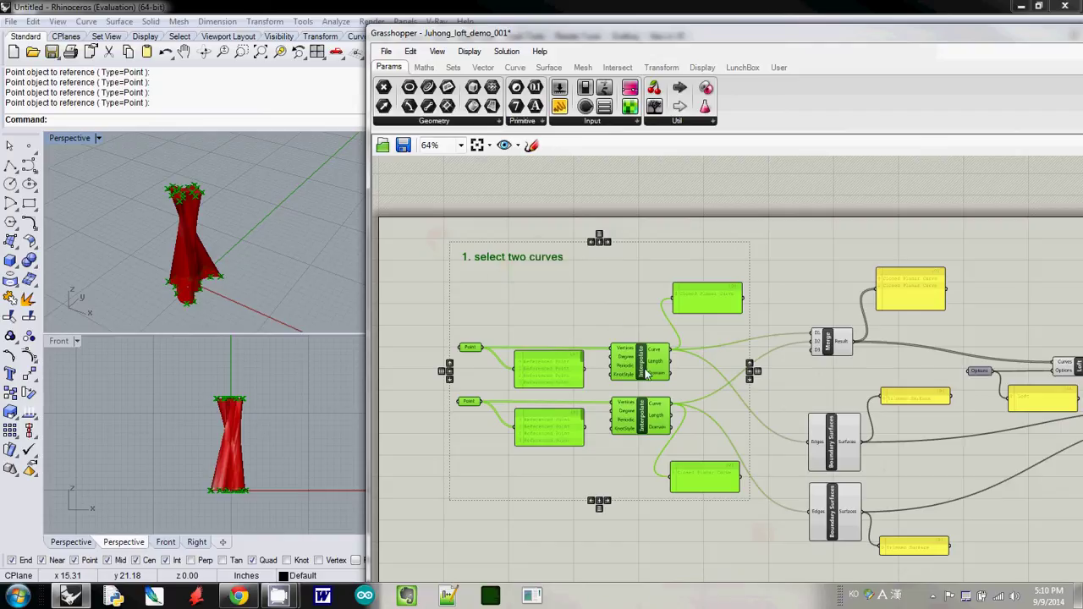
pyautogui.click(411, 51)
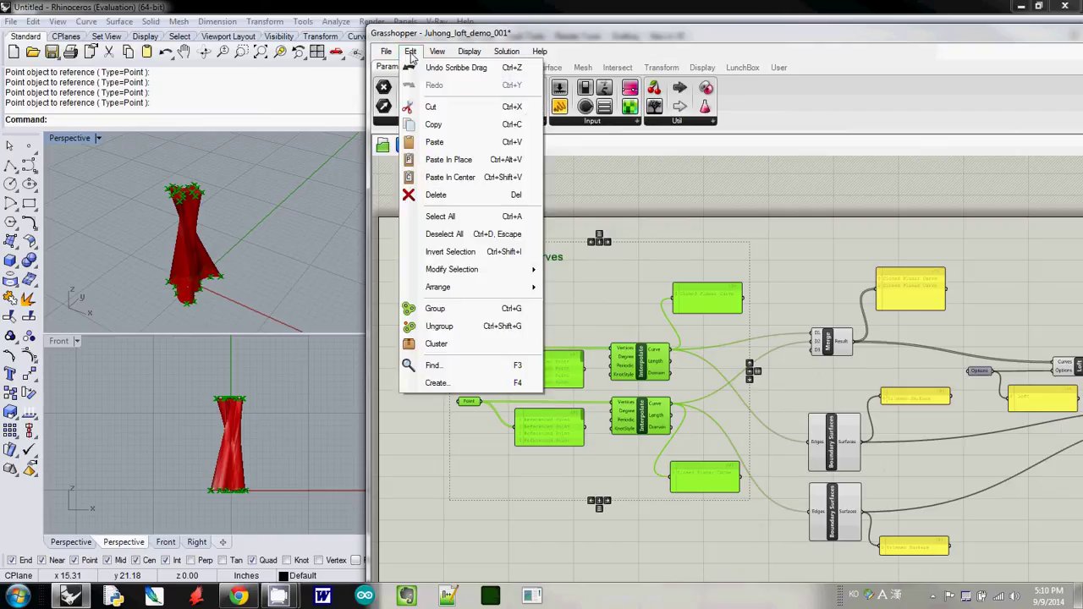
pyautogui.click(462, 310)
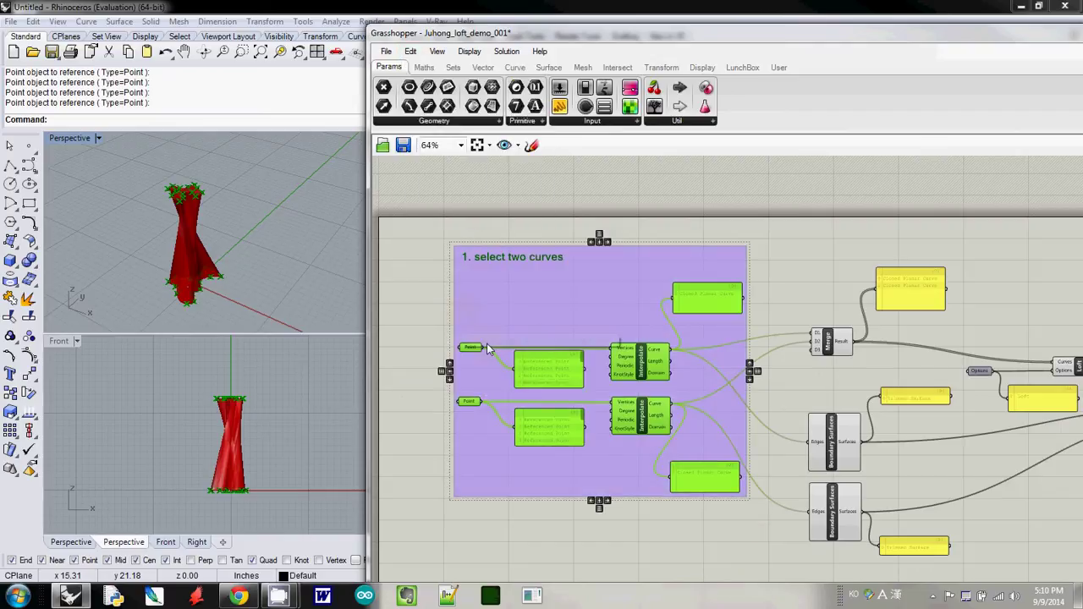
# Move the Loft component, its Options parameter and the Options panel up, clear of the Boundary Surfaces components and wires
pyautogui.moveTo(752, 406); pyautogui.dragTo(564, 375, button='right')
pyautogui.scroll(2, 673, 359)
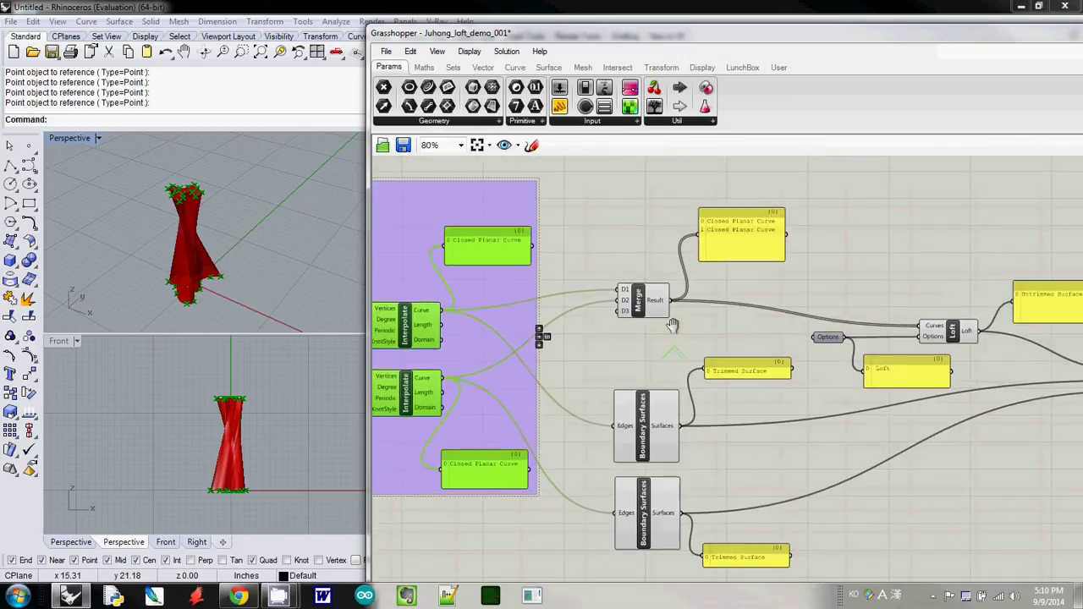
pyautogui.moveTo(672, 322); pyautogui.dragTo(593, 327, button='right')
pyautogui.scroll(1, 594, 327)
pyautogui.scroll(-1, 590, 323)
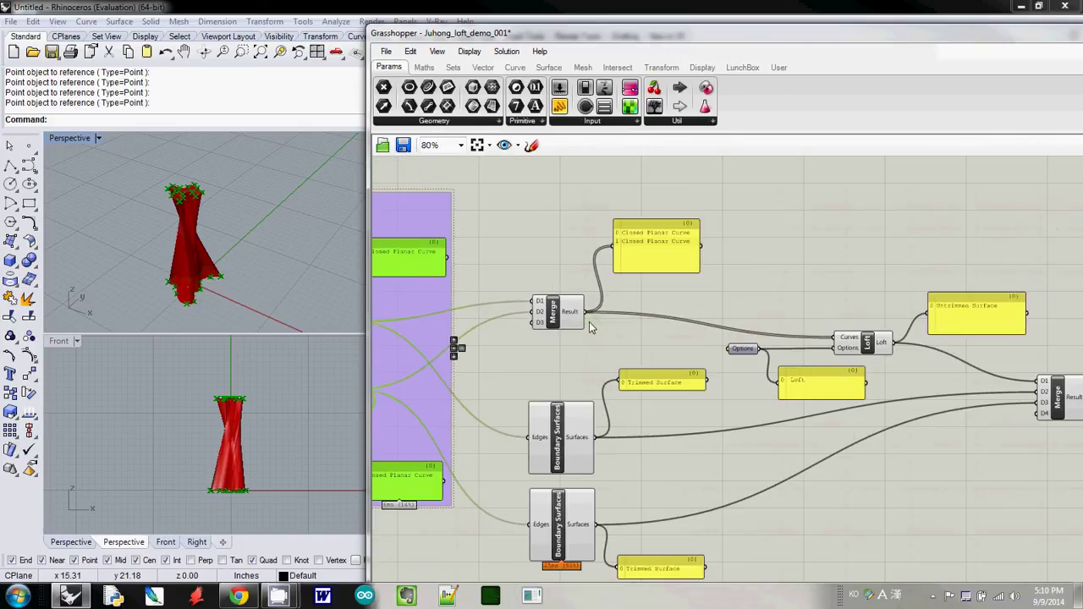
pyautogui.moveTo(660, 320); pyautogui.dragTo(614, 326, button='right')
pyautogui.moveTo(821, 353); pyautogui.dragTo(813, 299)
pyautogui.moveTo(696, 354); pyautogui.dragTo(710, 319)
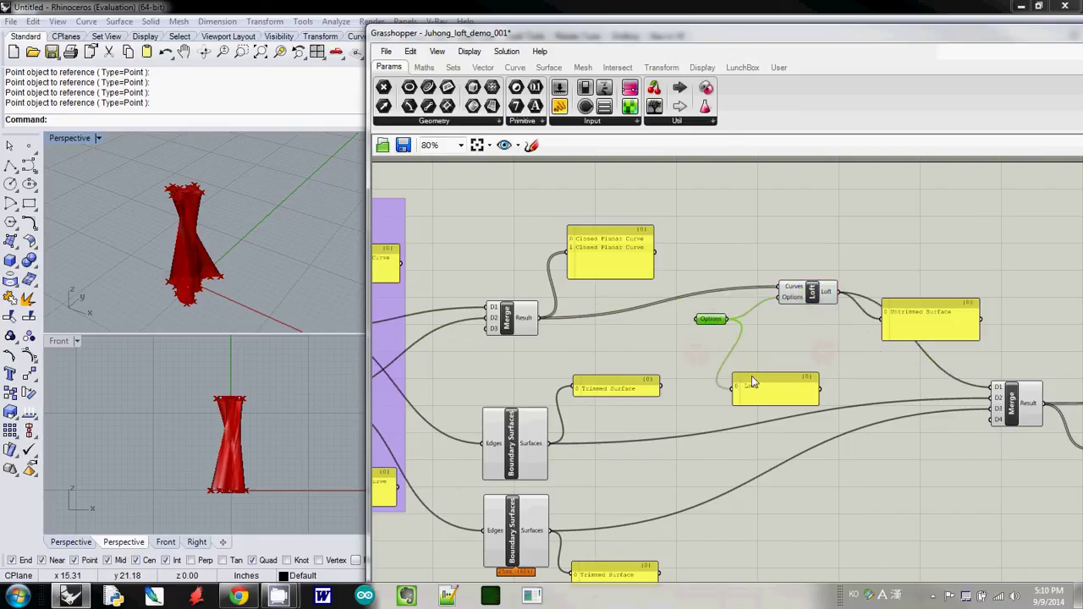
pyautogui.moveTo(763, 381); pyautogui.dragTo(795, 340)
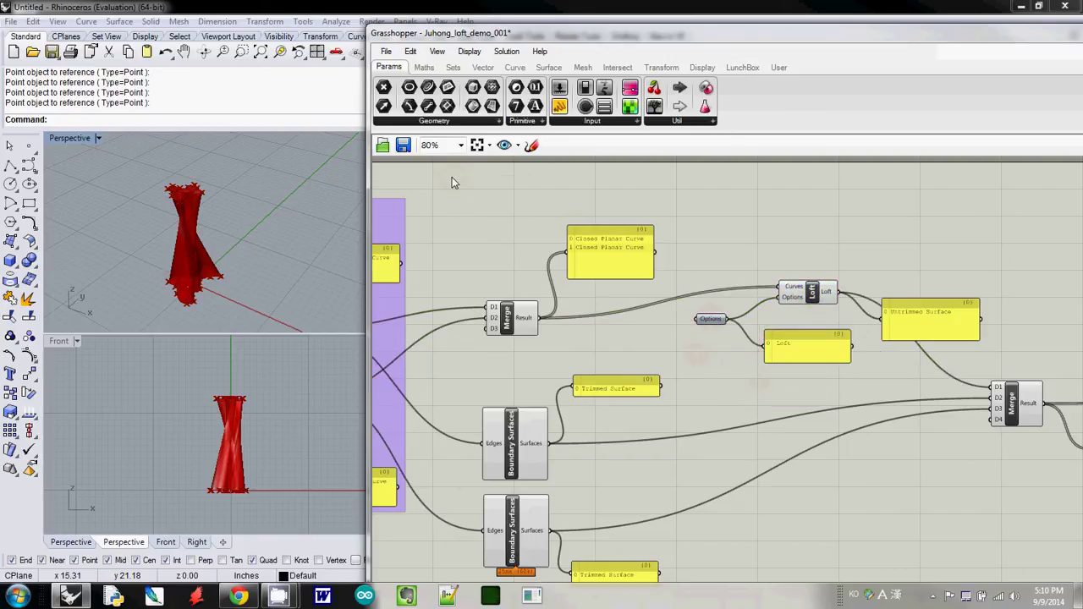
# Group the curve Merge, Options and Loft components with their panels
pyautogui.moveTo(451, 177); pyautogui.dragTo(1005, 377)
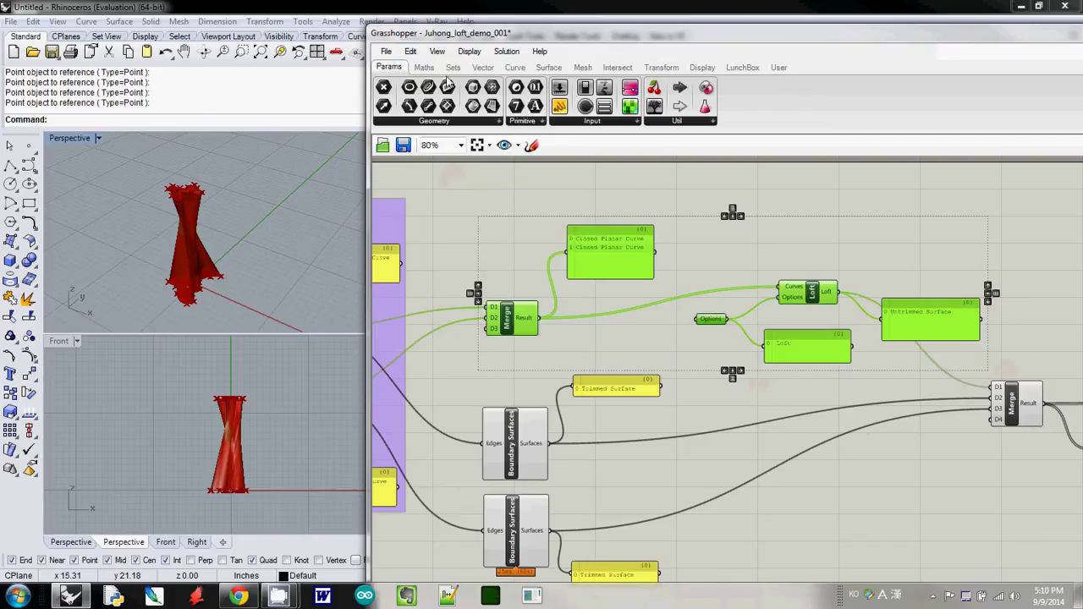
pyautogui.click(413, 54)
pyautogui.click(483, 309)
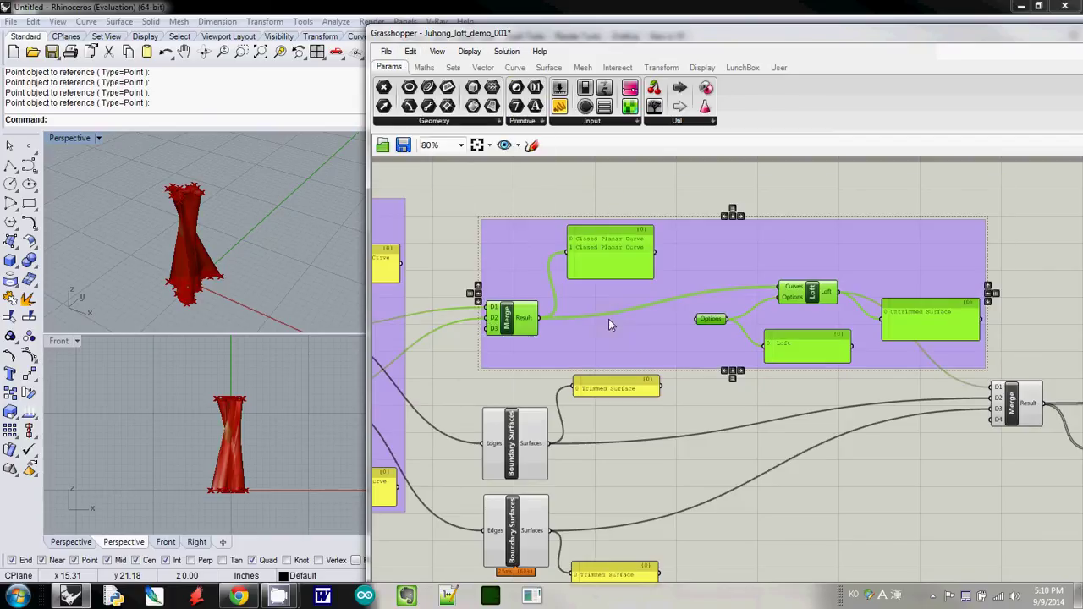
# Add a scribble reading "Loft two surfaces" and place it just above the loft group
pyautogui.click(713, 121)
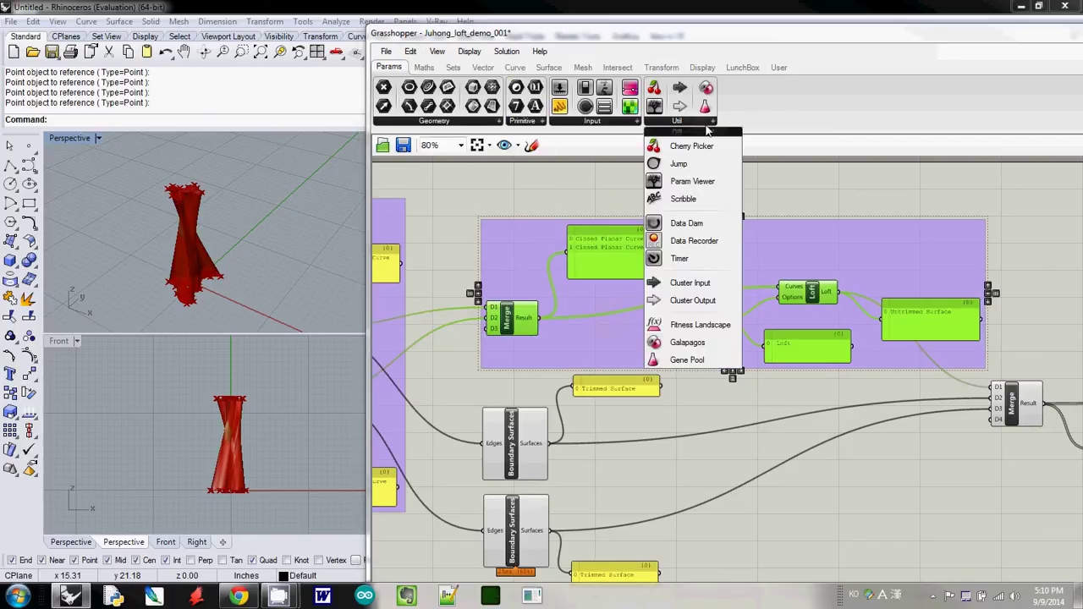
pyautogui.click(689, 193)
pyautogui.click(506, 237)
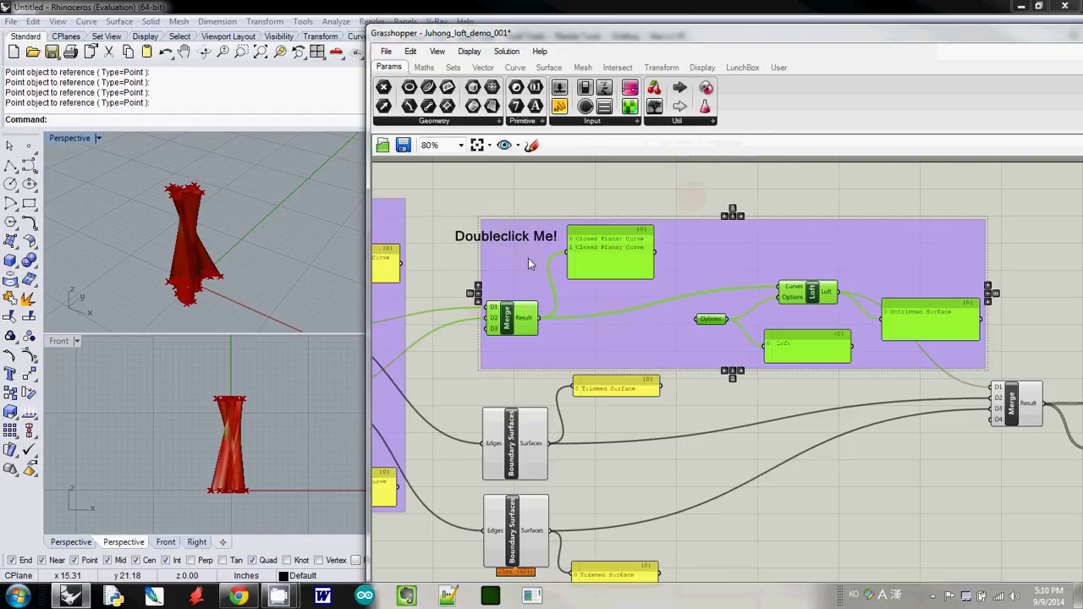
pyautogui.doubleClick(506, 237)
pyautogui.moveTo(507, 174); pyautogui.dragTo(412, 175)
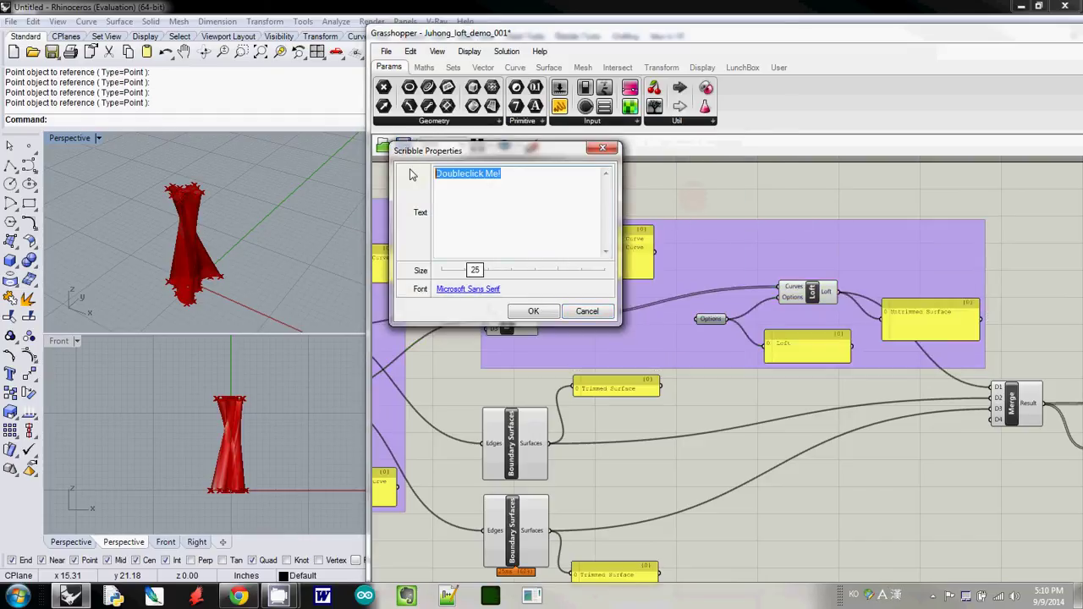
pyautogui.write('Loft two surfaces')
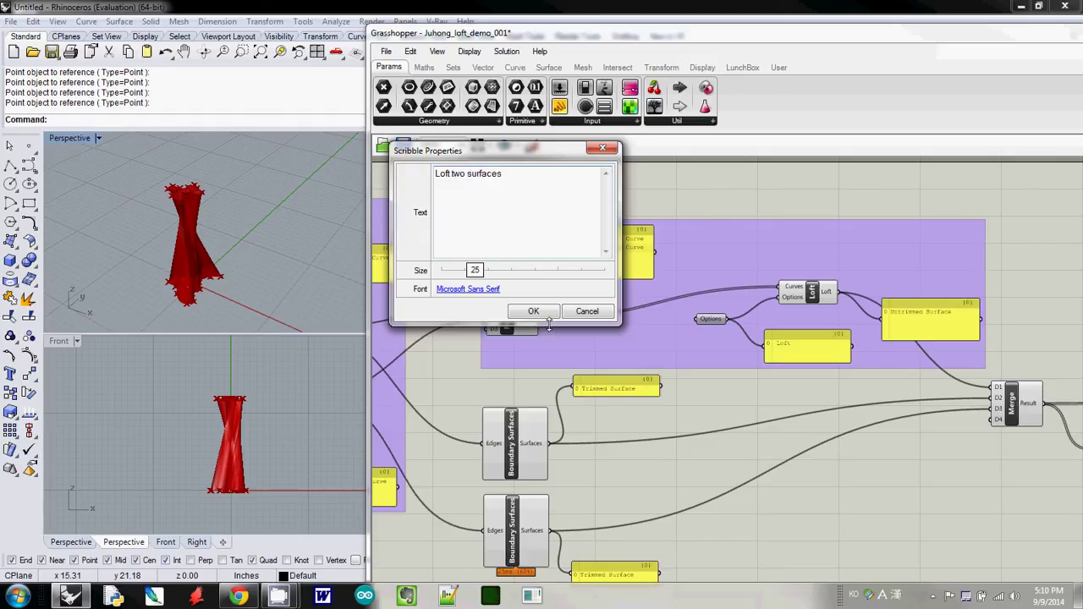
pyautogui.click(541, 312)
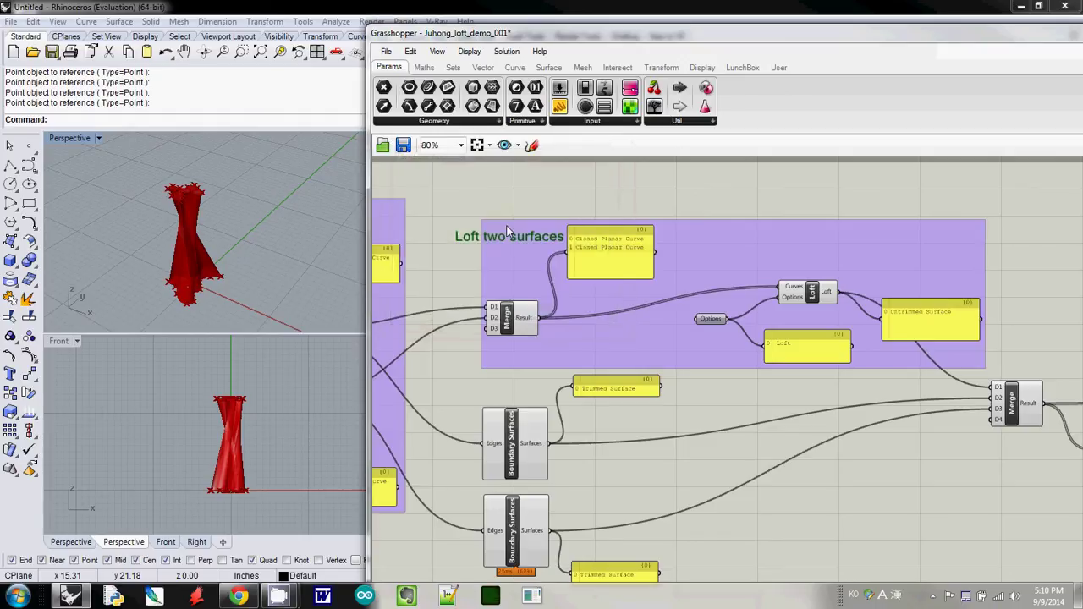
pyautogui.moveTo(502, 235); pyautogui.dragTo(530, 203)
pyautogui.click(516, 214)
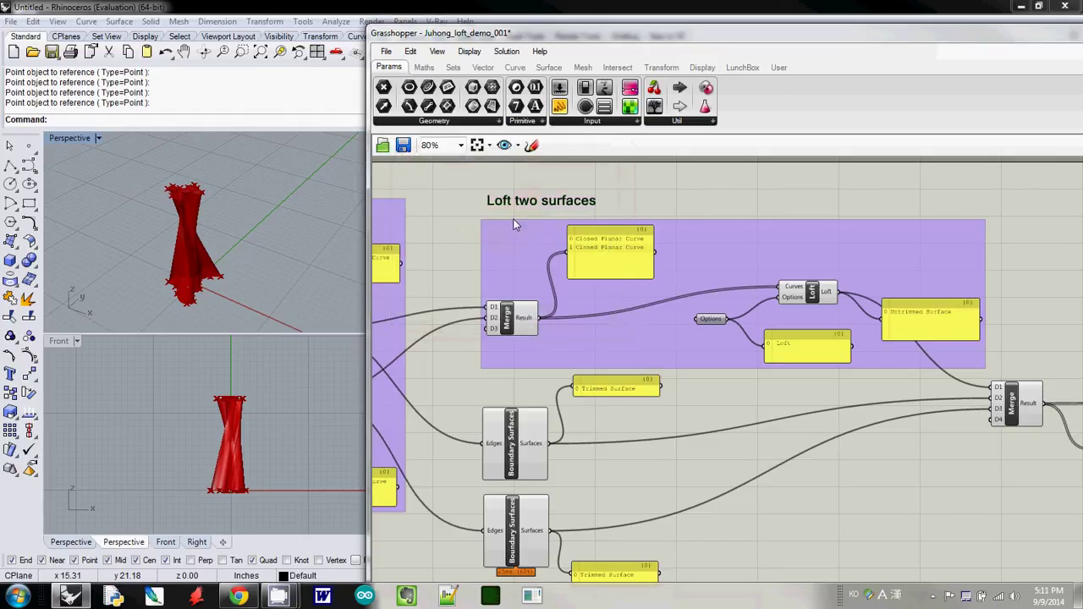
# Replace the loft group with a new one that also includes the "Loft two surfaces" scribble
pyautogui.click(509, 230)
pyautogui.press('Delete')
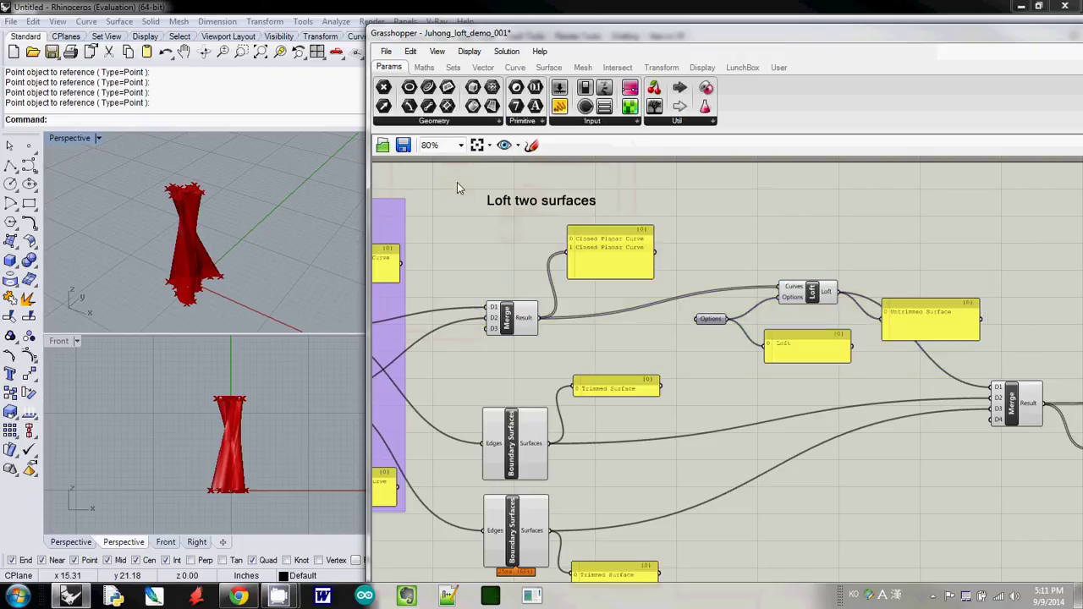
pyautogui.moveTo(457, 182); pyautogui.dragTo(1002, 380)
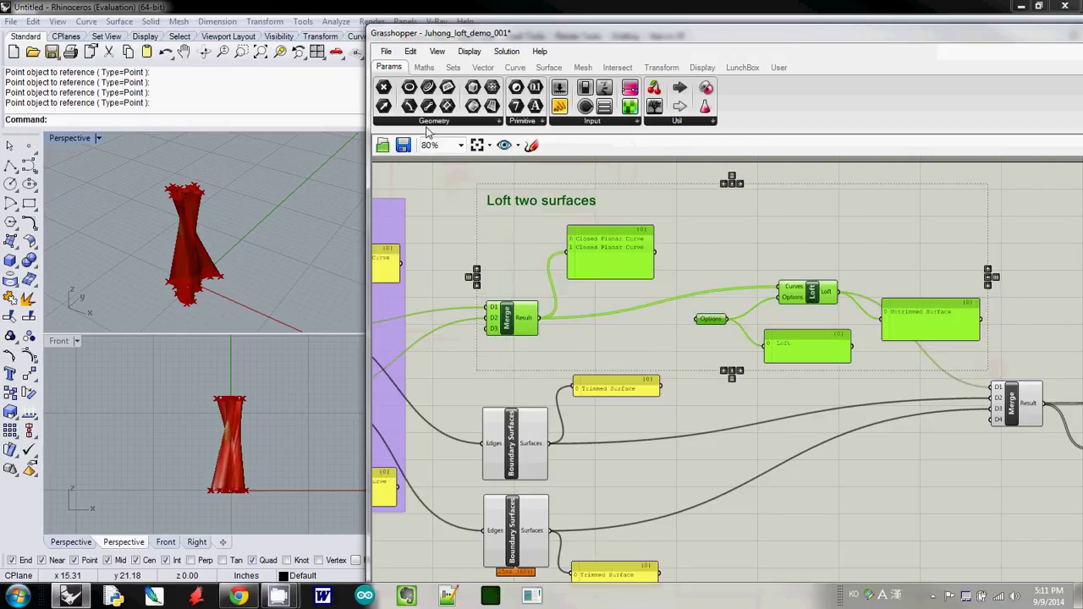
pyautogui.click(409, 51)
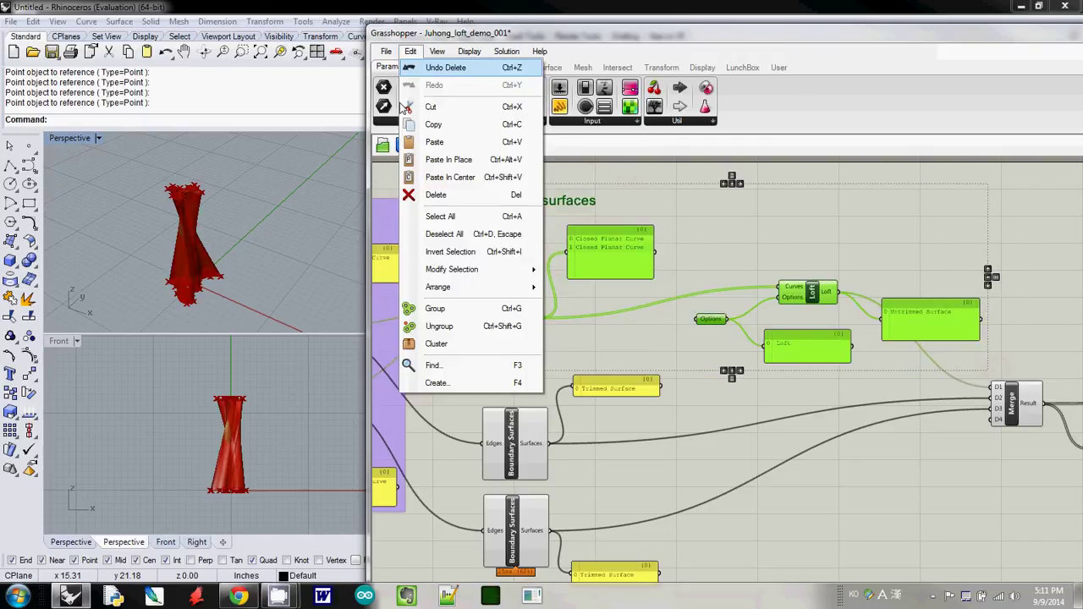
pyautogui.click(464, 310)
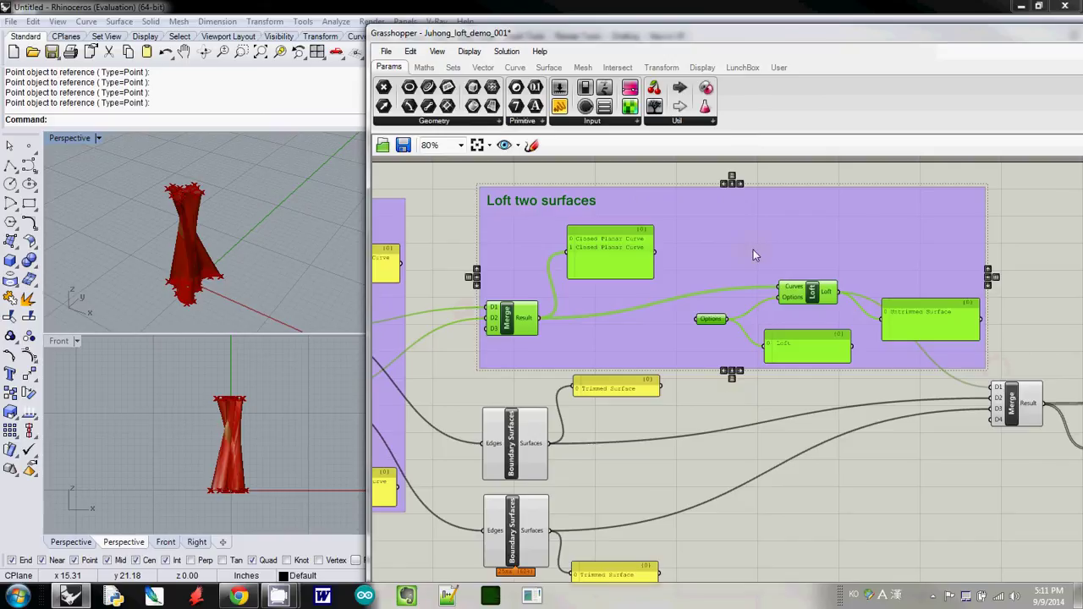
# Move the "Loft two surfaces" group up to leave more space above the Boundary Surfaces components
pyautogui.scroll(-2, 760, 373)
pyautogui.moveTo(761, 290); pyautogui.dragTo(745, 254)
pyautogui.click(580, 477)
pyautogui.moveTo(580, 477); pyautogui.dragTo(649, 475, button='right')
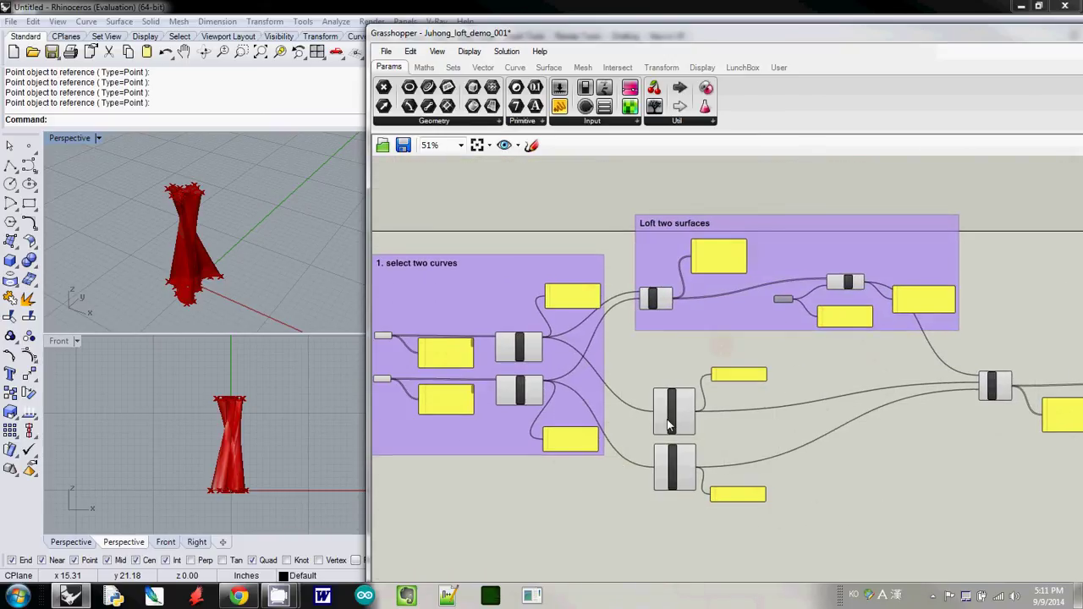
# Add a scribble reading "Create bottom and top surface" above the two Boundary Surfaces components
pyautogui.scroll(-1, 667, 420)
pyautogui.scroll(4, 668, 437)
pyautogui.scroll(1, 676, 439)
pyautogui.scroll(2, 559, 372)
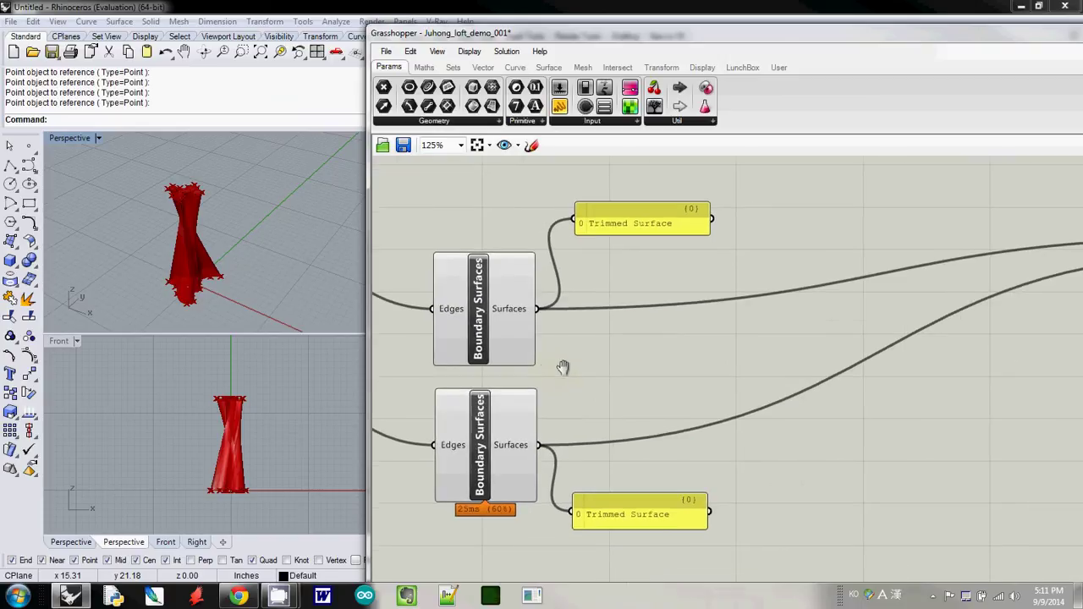
pyautogui.scroll(1, 554, 378)
pyautogui.scroll(-5, 554, 377)
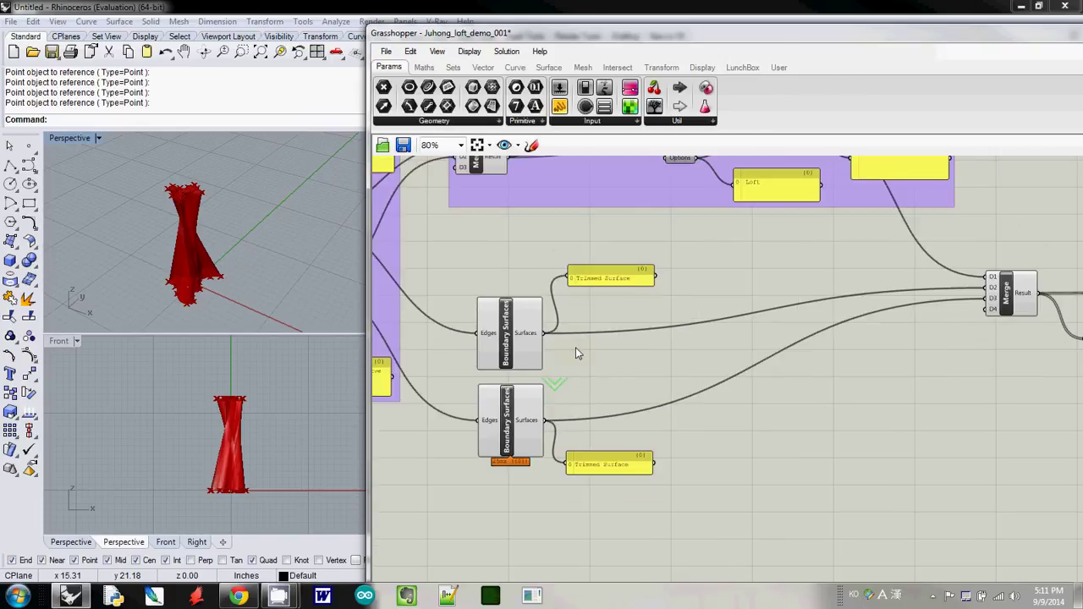
pyautogui.moveTo(452, 234); pyautogui.dragTo(753, 506)
pyautogui.click(636, 316)
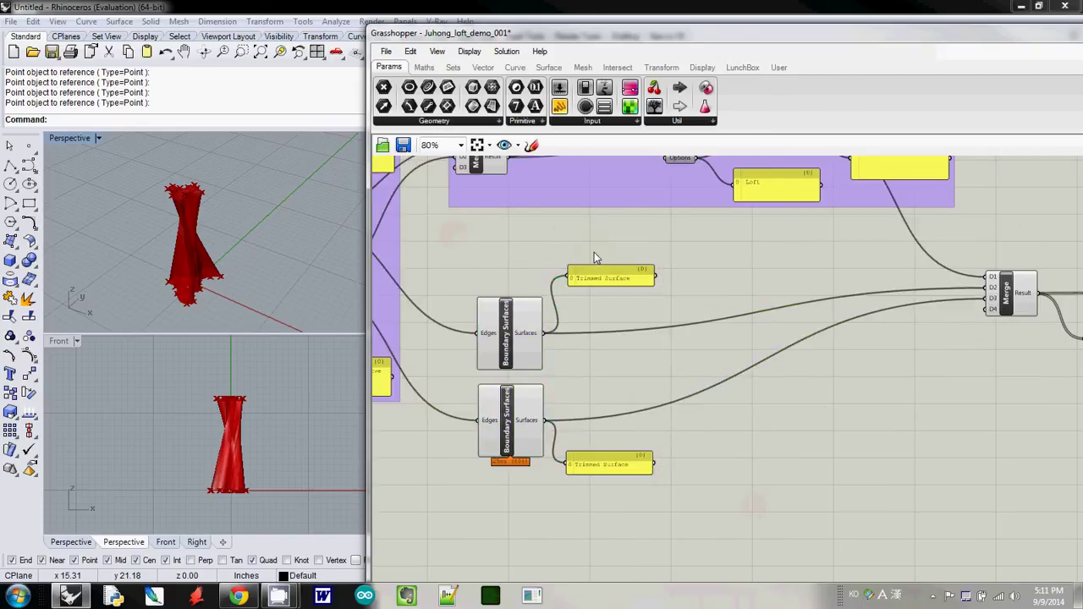
pyautogui.click(714, 122)
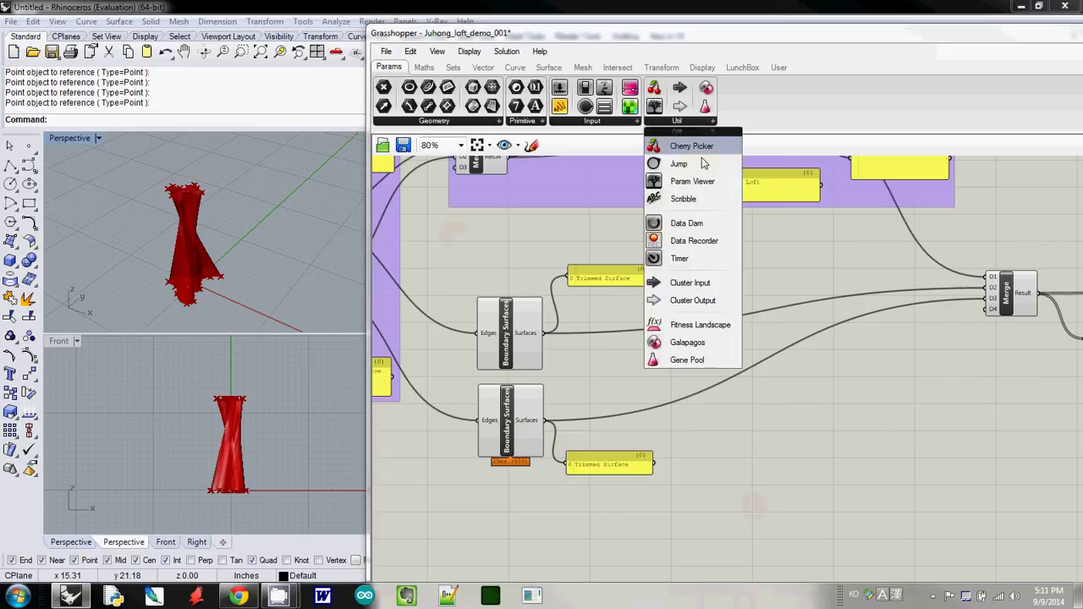
pyautogui.click(664, 200)
pyautogui.click(488, 257)
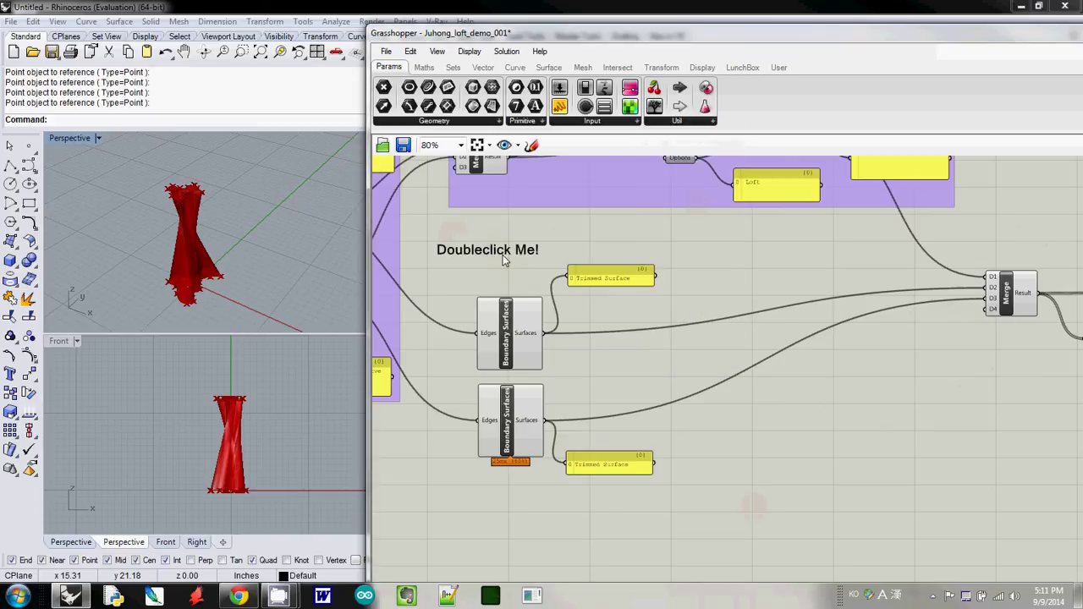
pyautogui.doubleClick(503, 260)
pyautogui.moveTo(576, 186); pyautogui.dragTo(390, 169)
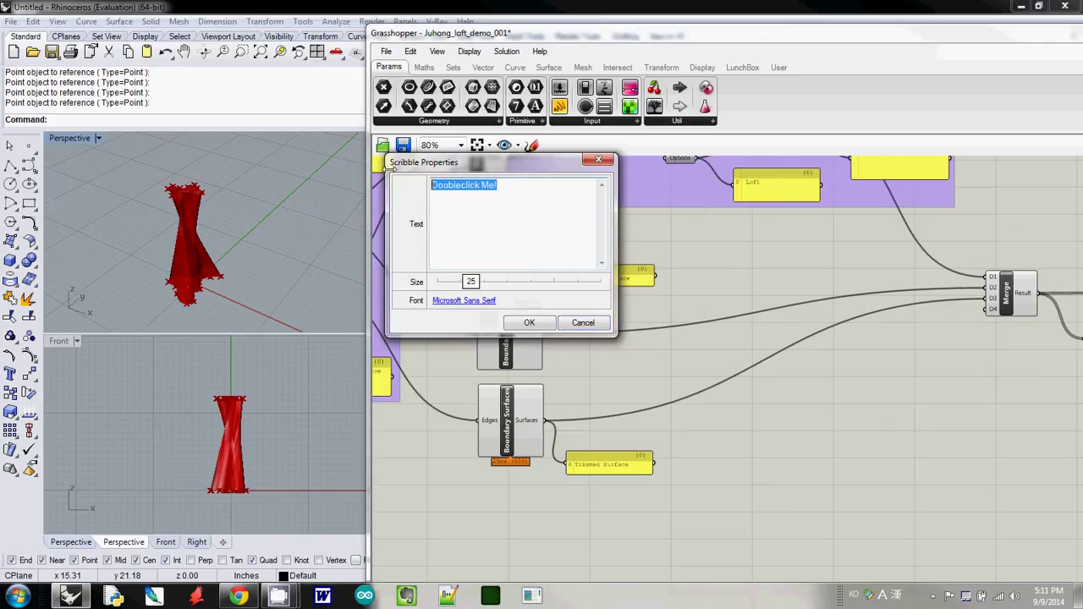
pyautogui.write('Create bottom and top surface')
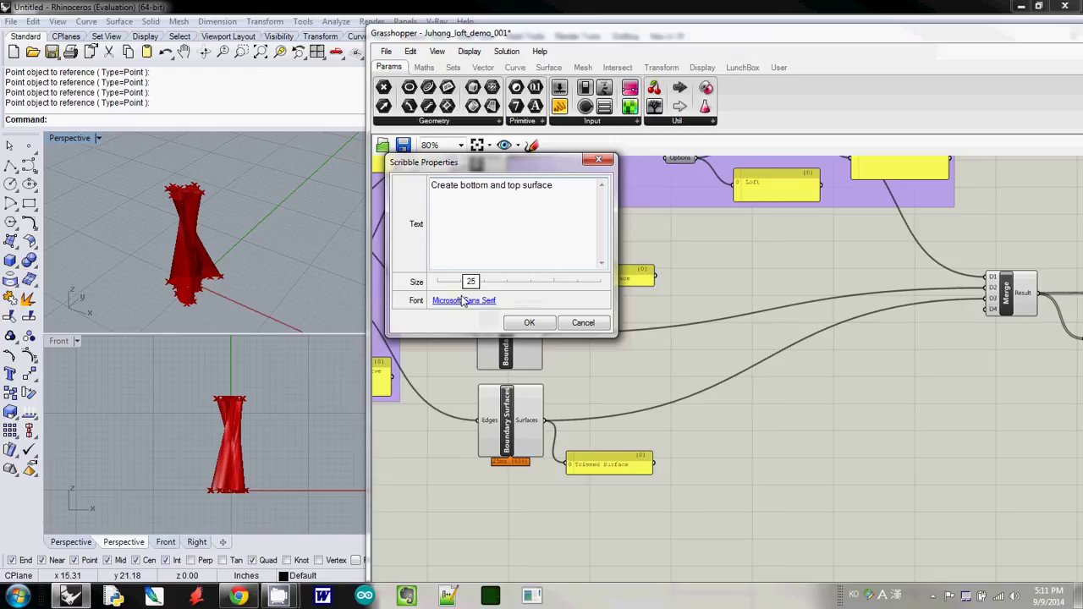
pyautogui.click(514, 324)
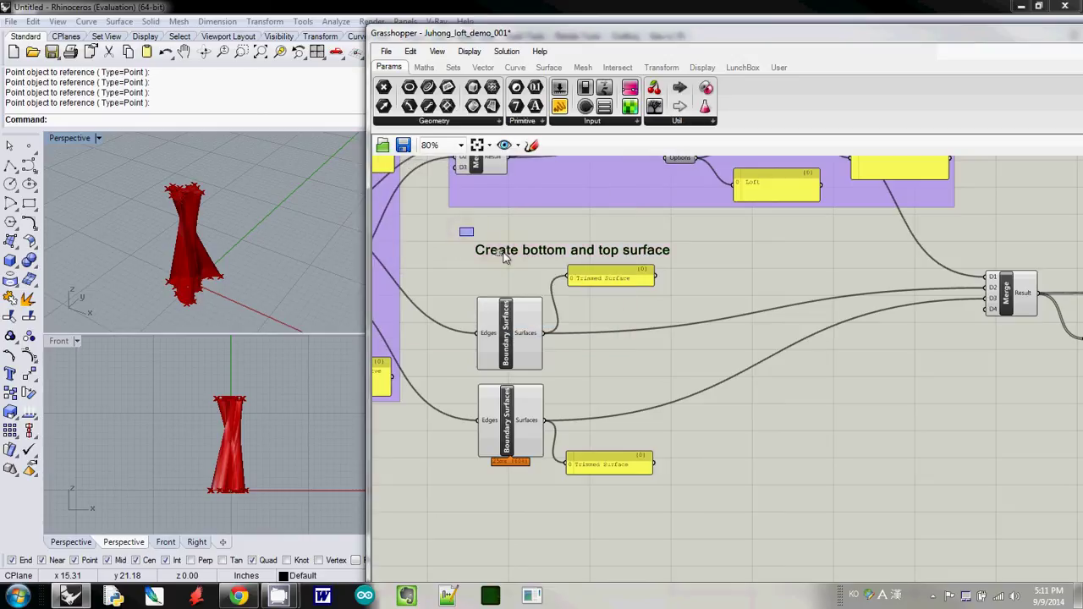
# Group the two Boundary Surfaces components and their panels together with the "Create bottom and top surface" scribble
pyautogui.moveTo(468, 229); pyautogui.dragTo(787, 547)
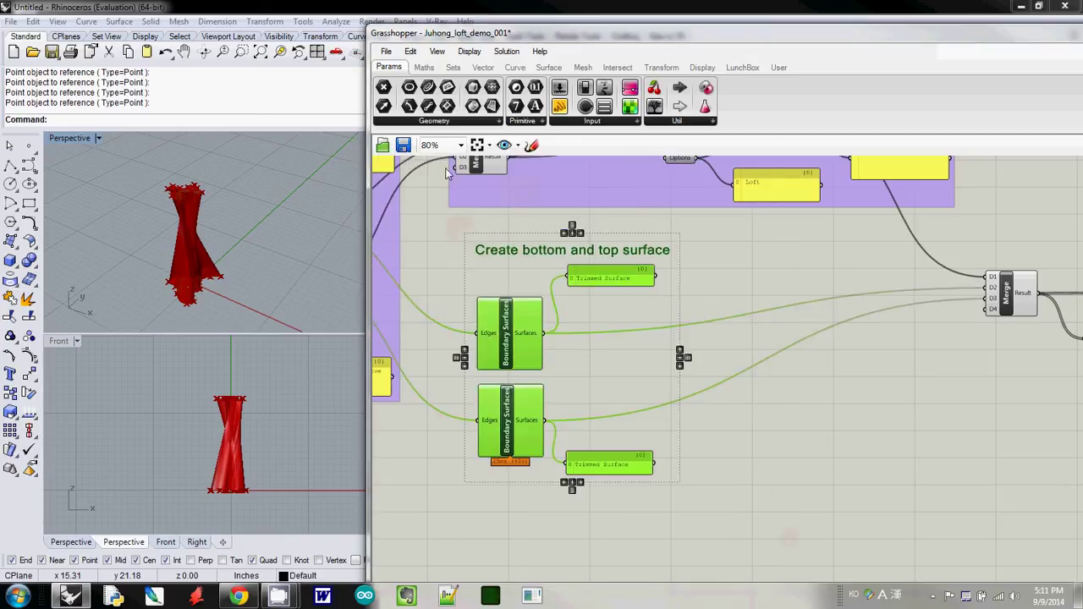
pyautogui.click(410, 50)
pyautogui.click(481, 312)
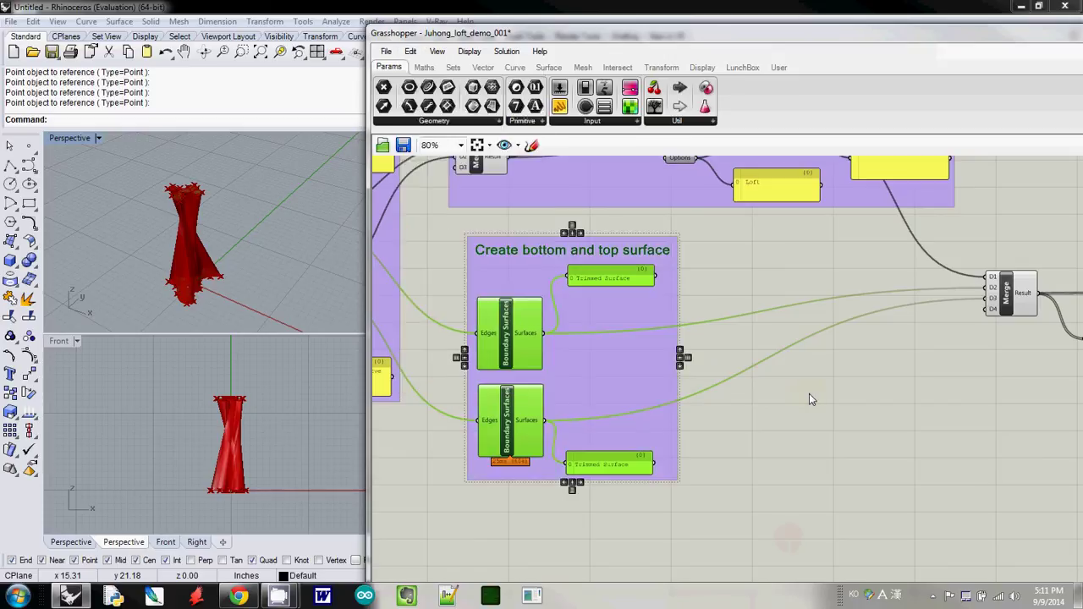
# Place a new scribble just above the Merge component that feeds Brep Join
pyautogui.moveTo(810, 396); pyautogui.dragTo(520, 425, button='right')
pyautogui.moveTo(830, 436); pyautogui.dragTo(632, 416, button='right')
pyautogui.rightClick(632, 416)
pyautogui.click(610, 262)
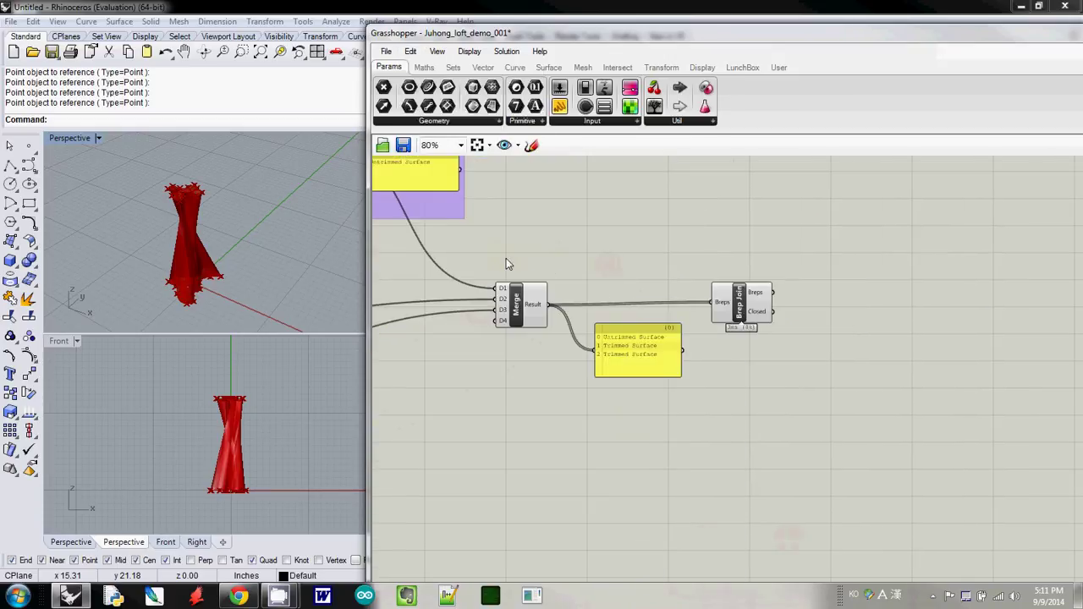
pyautogui.moveTo(477, 254); pyautogui.dragTo(806, 394)
pyautogui.click(658, 178)
pyautogui.click(713, 121)
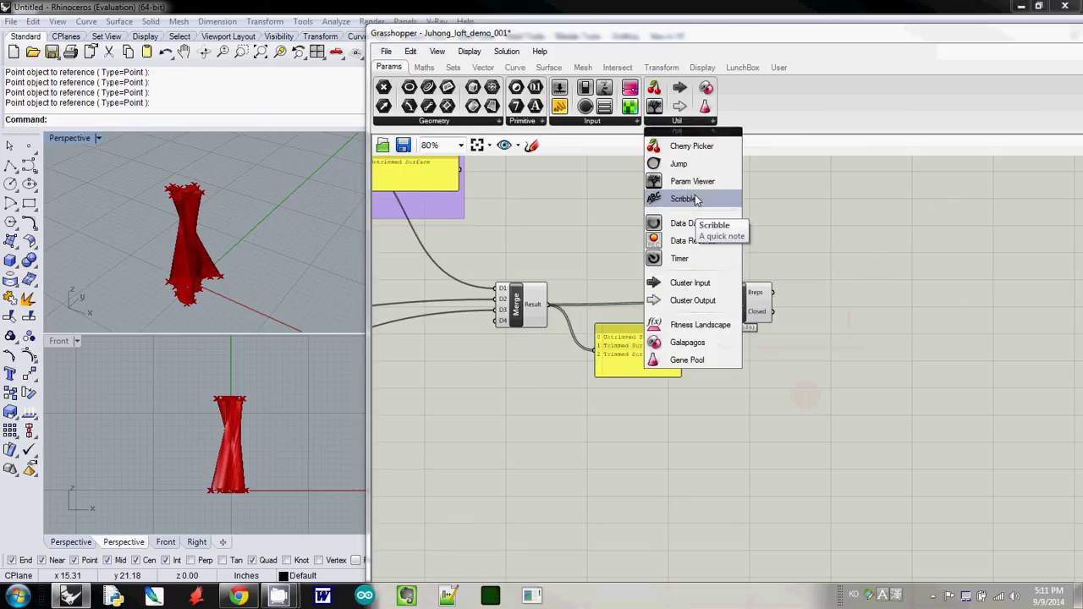
pyautogui.moveTo(711, 199); pyautogui.dragTo(573, 242)
# Set the new scribble's text to "Join adjacent surfaces" and nudge it closer to the Merge component
pyautogui.doubleClick(552, 250)
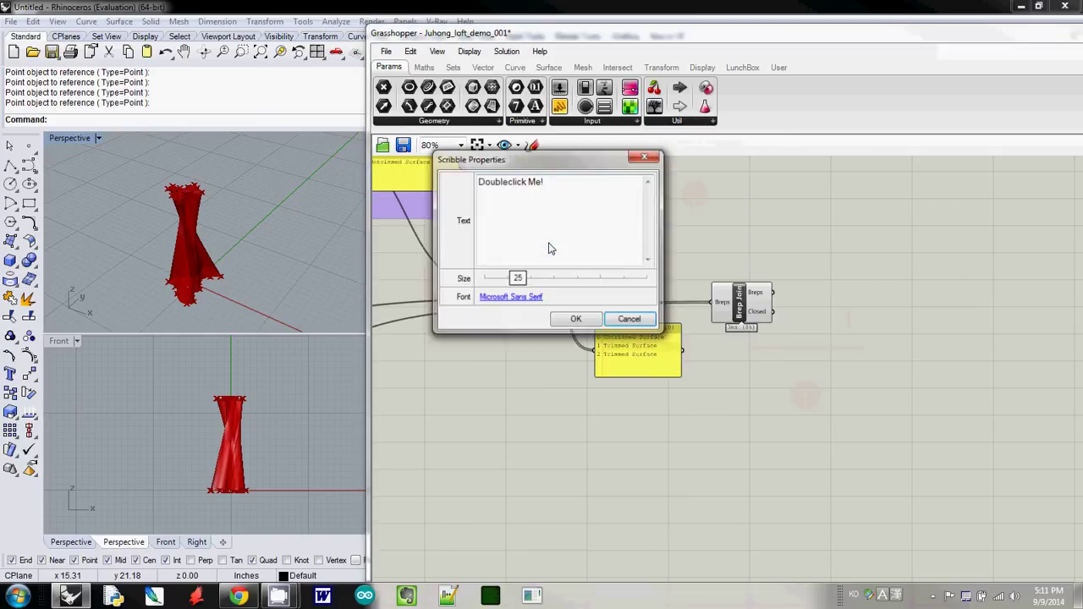
pyautogui.moveTo(563, 185); pyautogui.dragTo(458, 179)
pyautogui.write('Join')
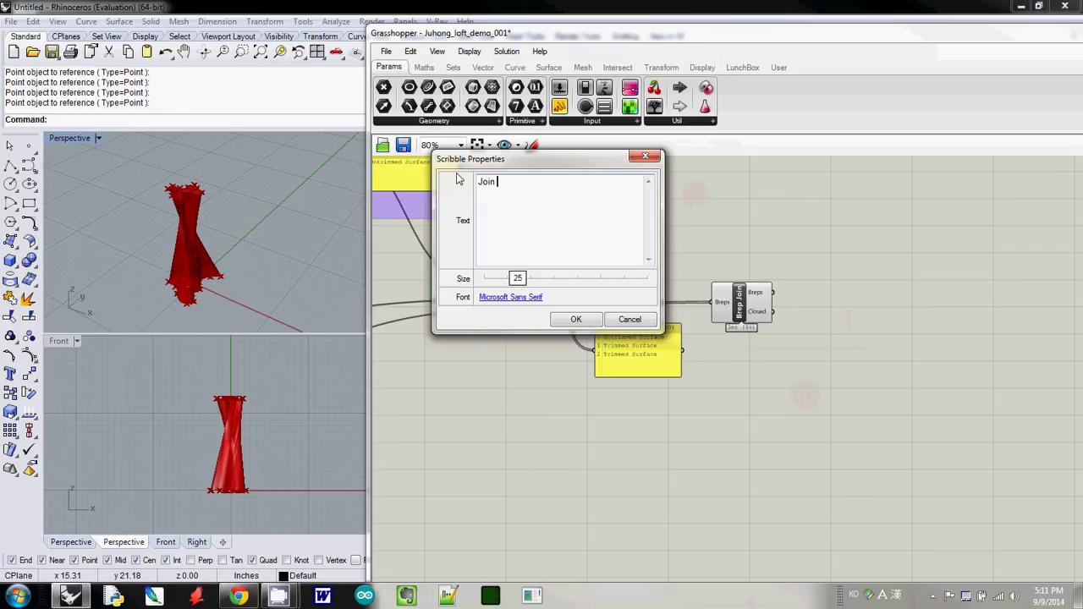
pyautogui.write('Join nei')
pyautogui.write('ent surfaces')
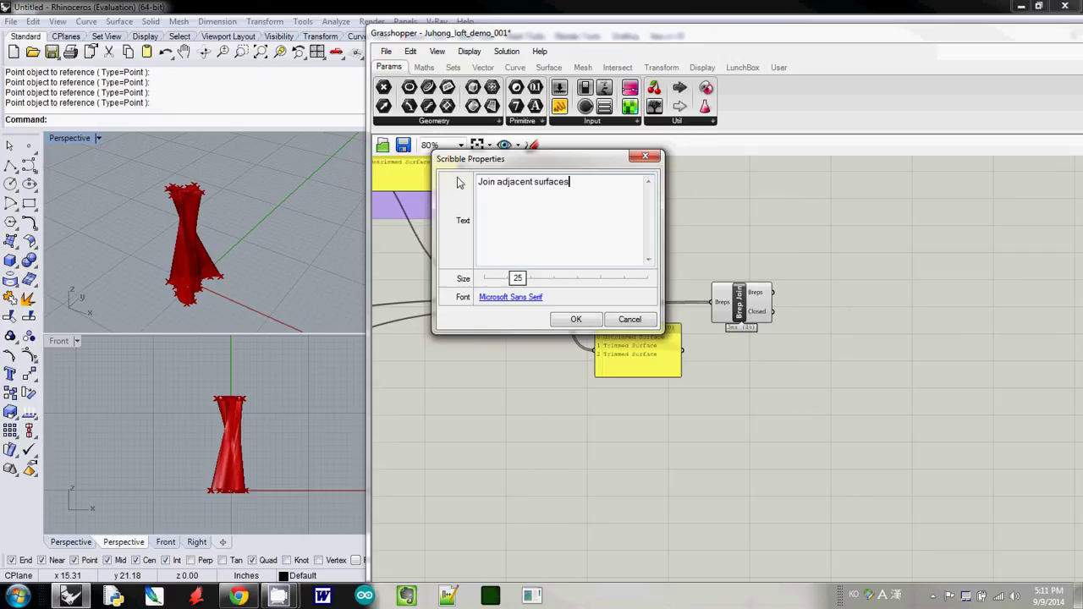
pyautogui.click(587, 324)
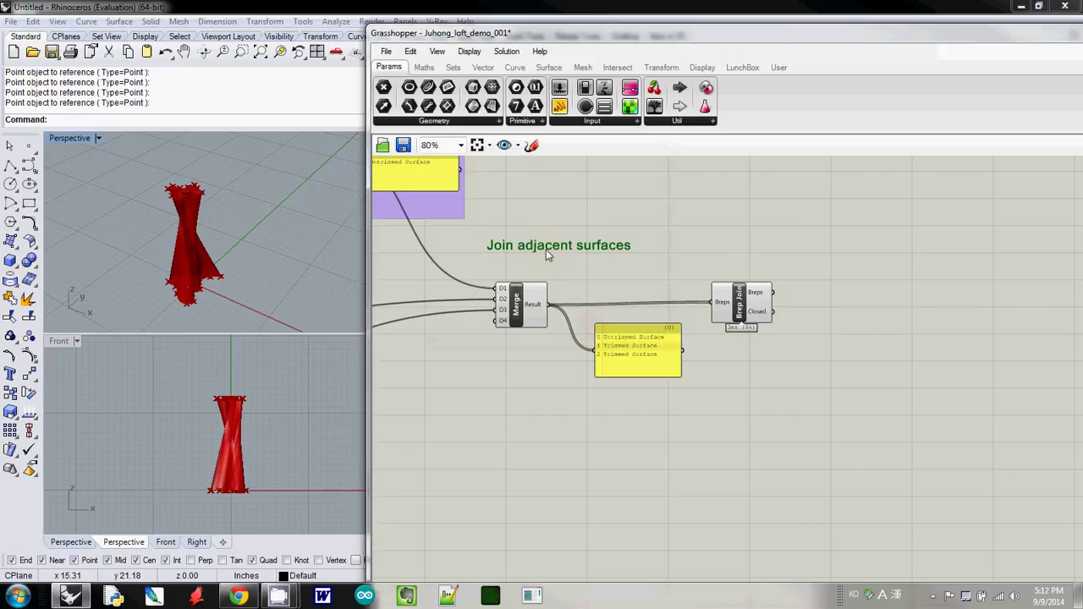
pyautogui.moveTo(545, 250); pyautogui.dragTo(553, 259)
# Group the "Join adjacent surfaces" scribble with the Merge component, its panel and the Brep Join component
pyautogui.moveTo(477, 227); pyautogui.dragTo(829, 410)
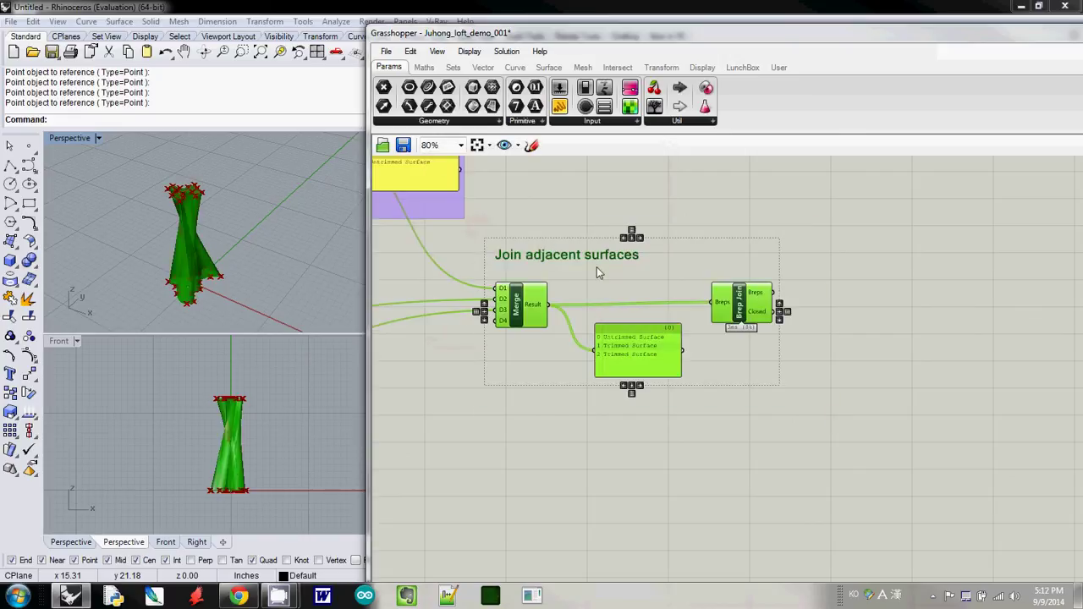
pyautogui.click(410, 51)
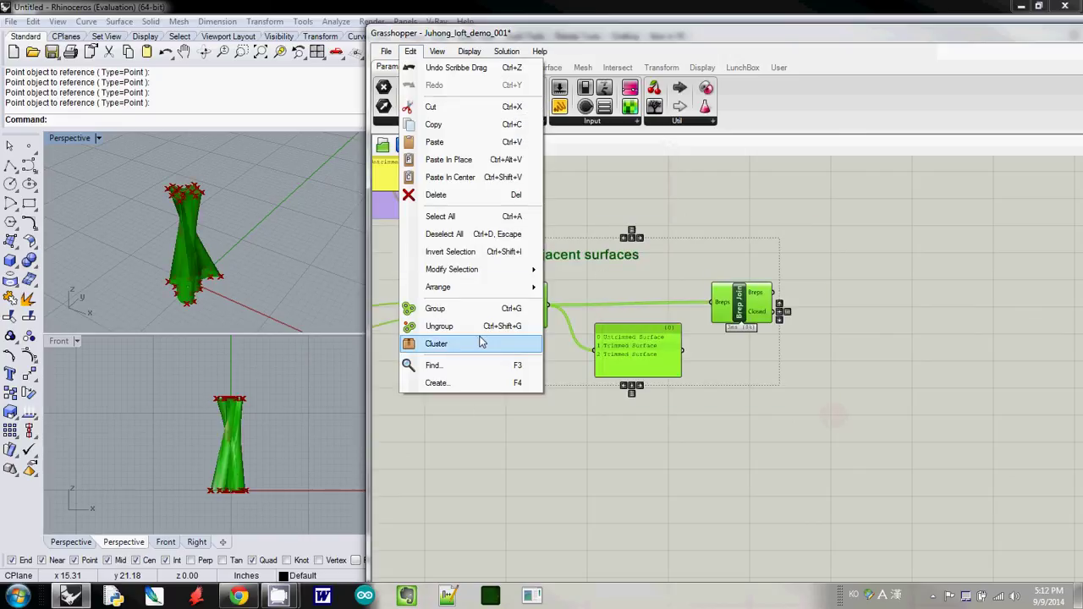
pyautogui.click(483, 308)
# Save the grouped definition to the Desktop as a new file, with the name ending in 002_group_001
pyautogui.moveTo(519, 447); pyautogui.dragTo(834, 449, button='right')
pyautogui.scroll(5, 646, 455)
pyautogui.scroll(-4, 647, 454)
pyautogui.scroll(-3, 643, 458)
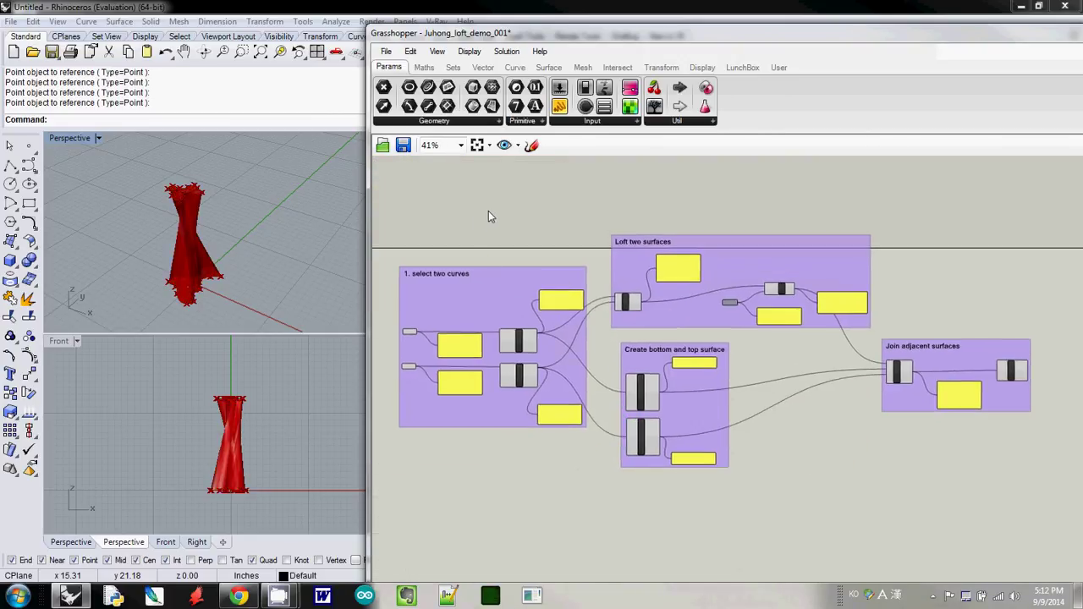
pyautogui.click(386, 52)
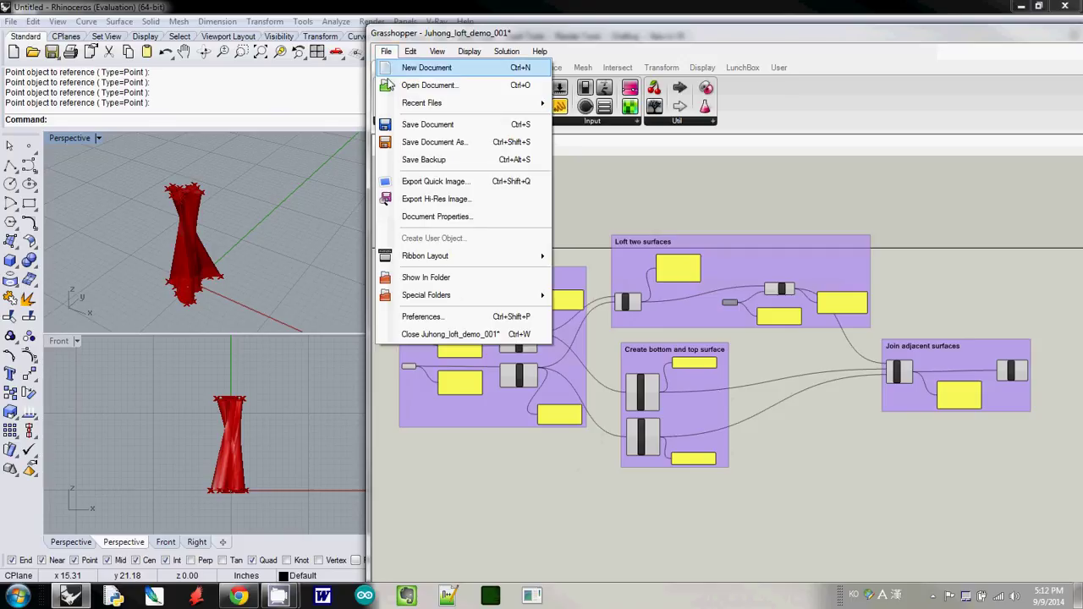
pyautogui.click(427, 142)
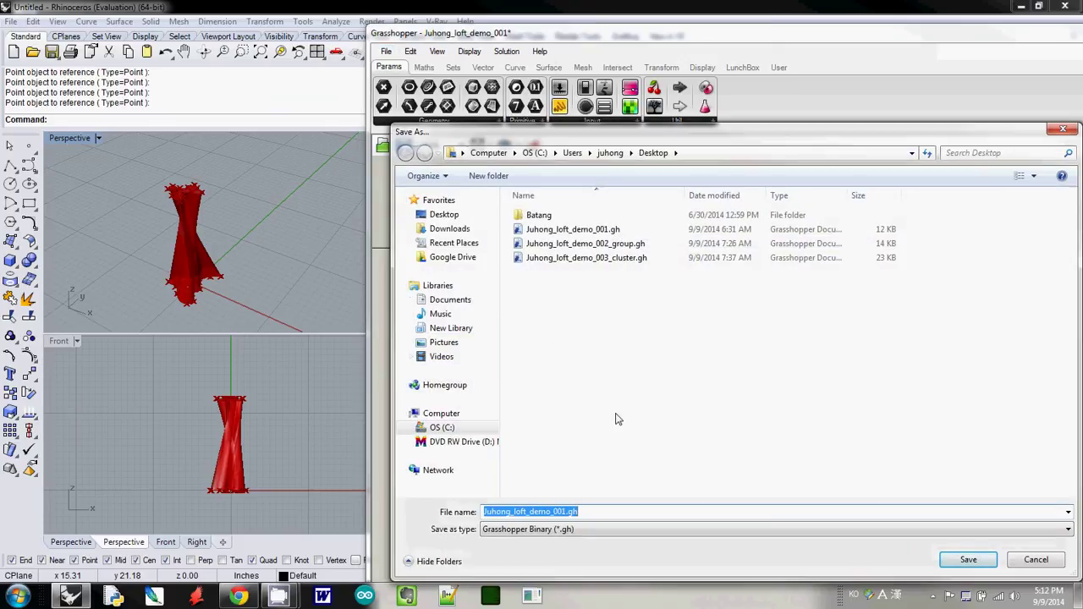
pyautogui.click(563, 511)
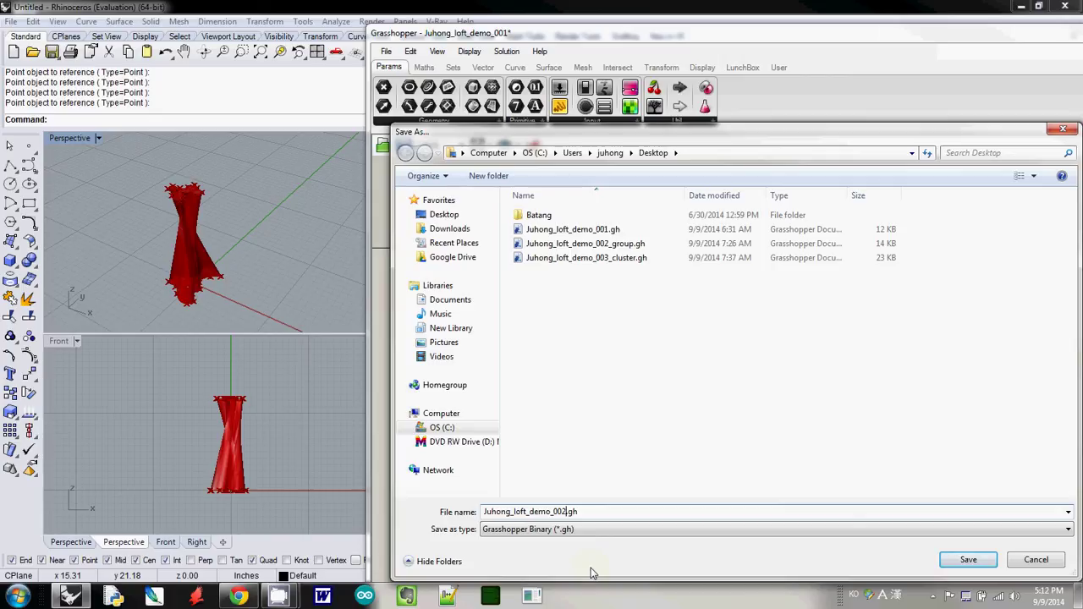
pyautogui.write('_cl')
pyautogui.write('up')
pyautogui.press('Return')
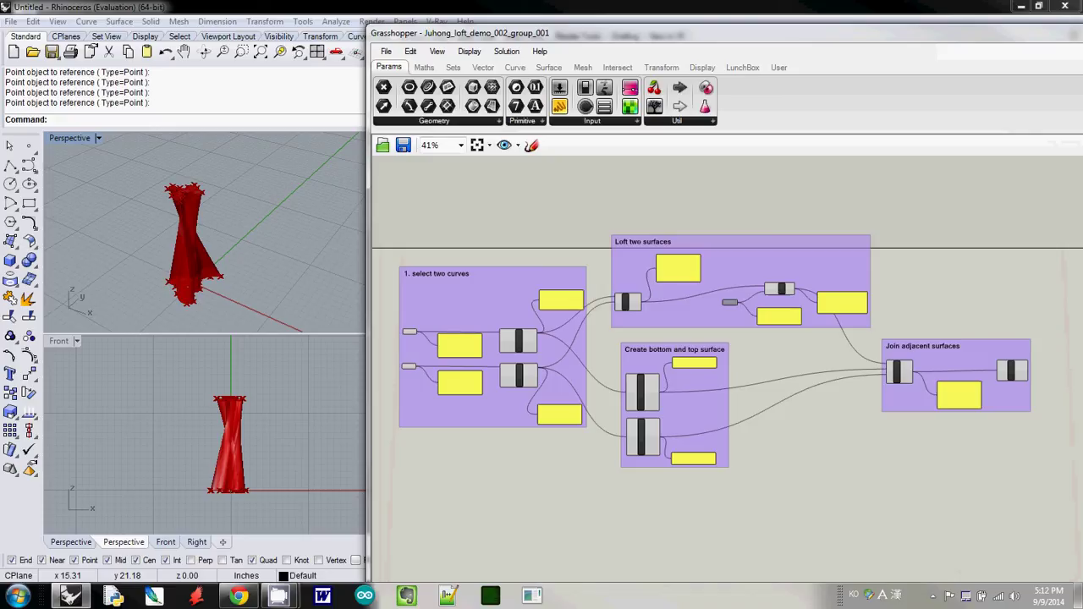
# Convert the whole "1. select two curves" group into a cluster
pyautogui.moveTo(470, 202); pyautogui.dragTo(498, 205, button='right')
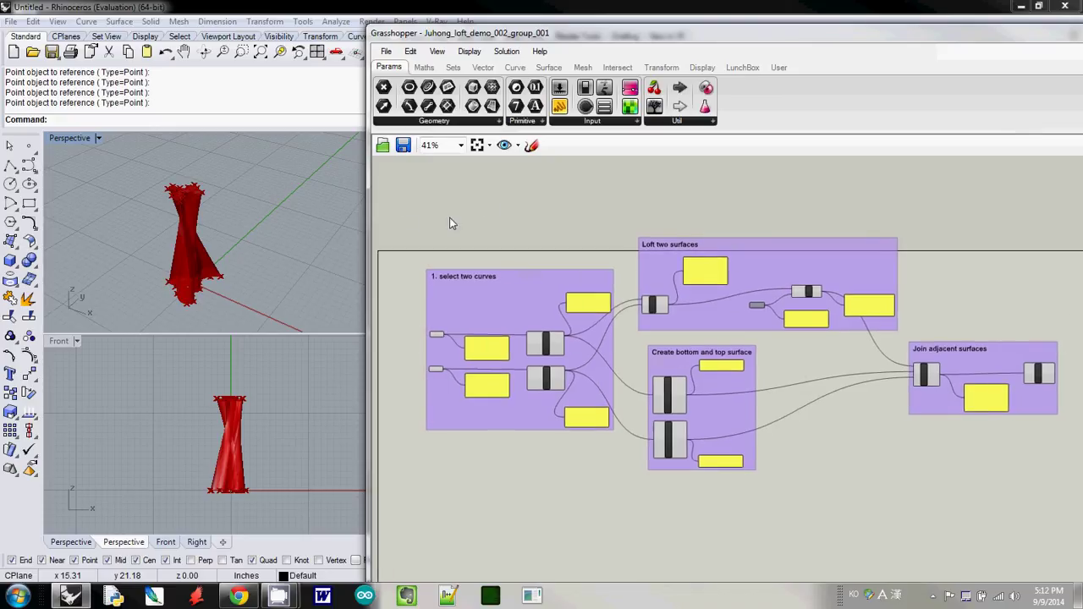
pyautogui.moveTo(401, 216); pyautogui.dragTo(631, 482)
pyautogui.click(410, 50)
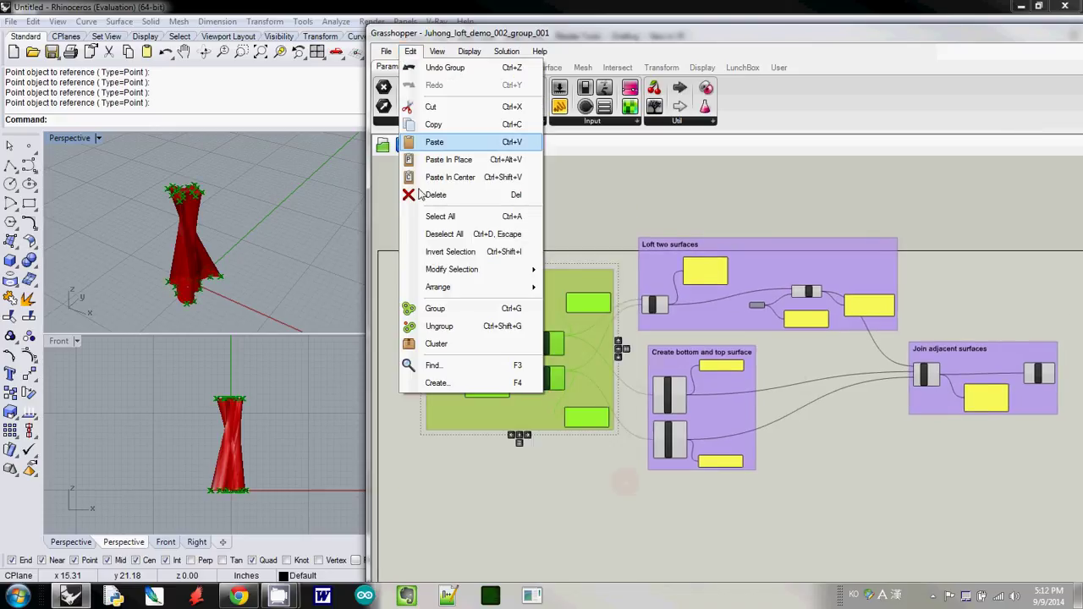
pyautogui.click(437, 343)
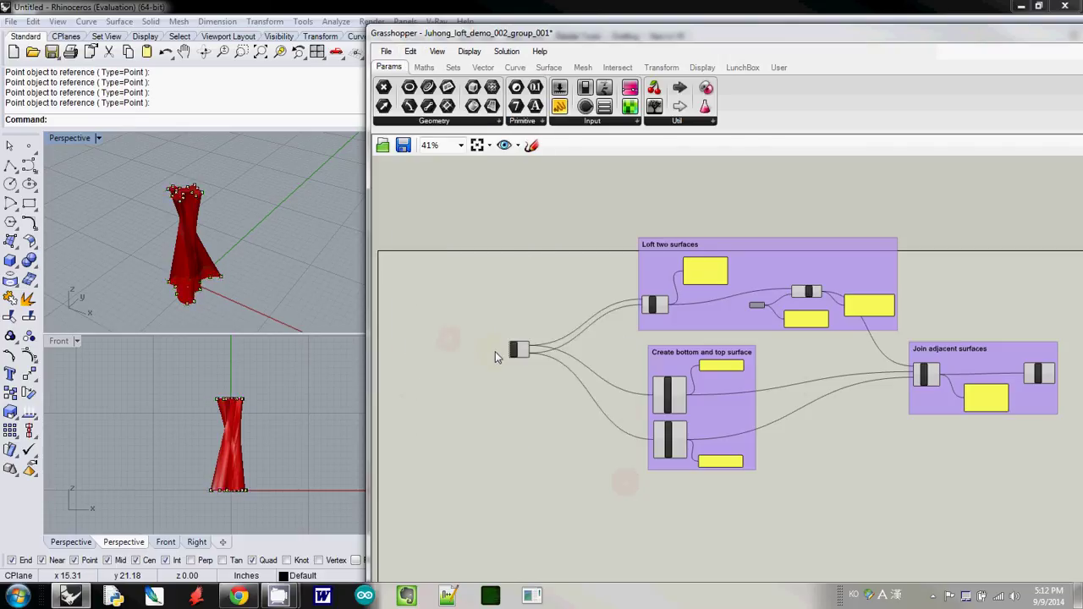
# Rename the new cluster that outputs the two curves as "select two curves"
pyautogui.moveTo(613, 214); pyautogui.dragTo(901, 333)
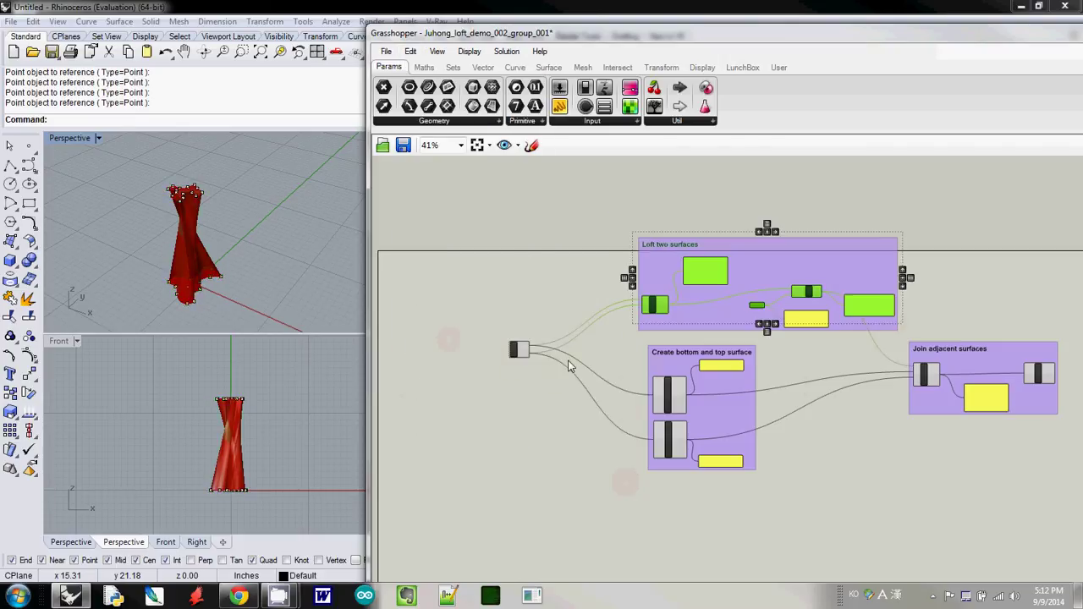
pyautogui.scroll(5, 515, 356)
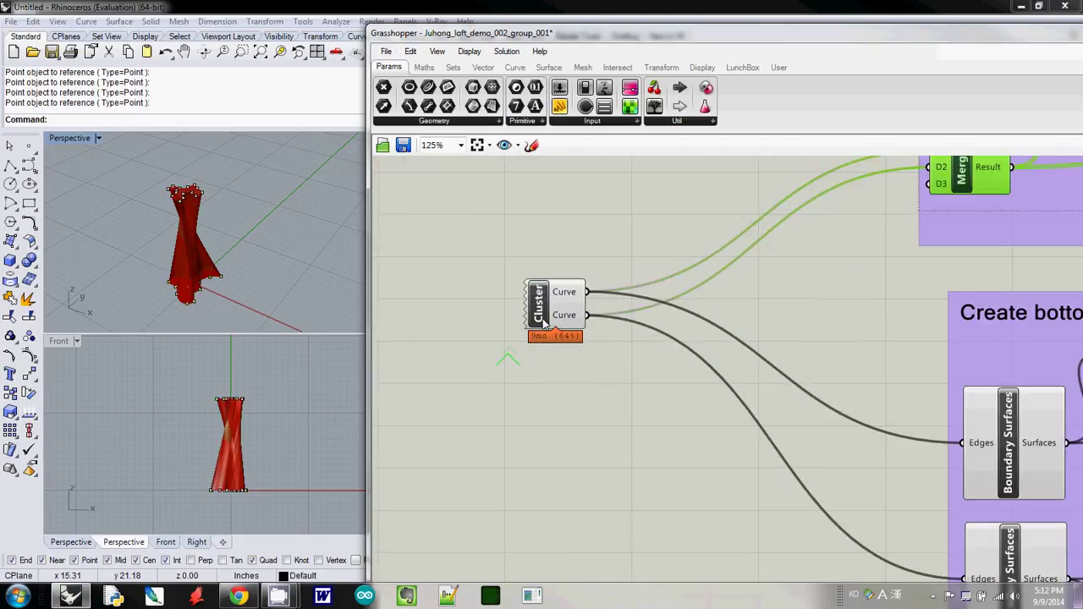
pyautogui.rightClick(538, 311)
pyautogui.moveTo(589, 319); pyautogui.dragTo(545, 322)
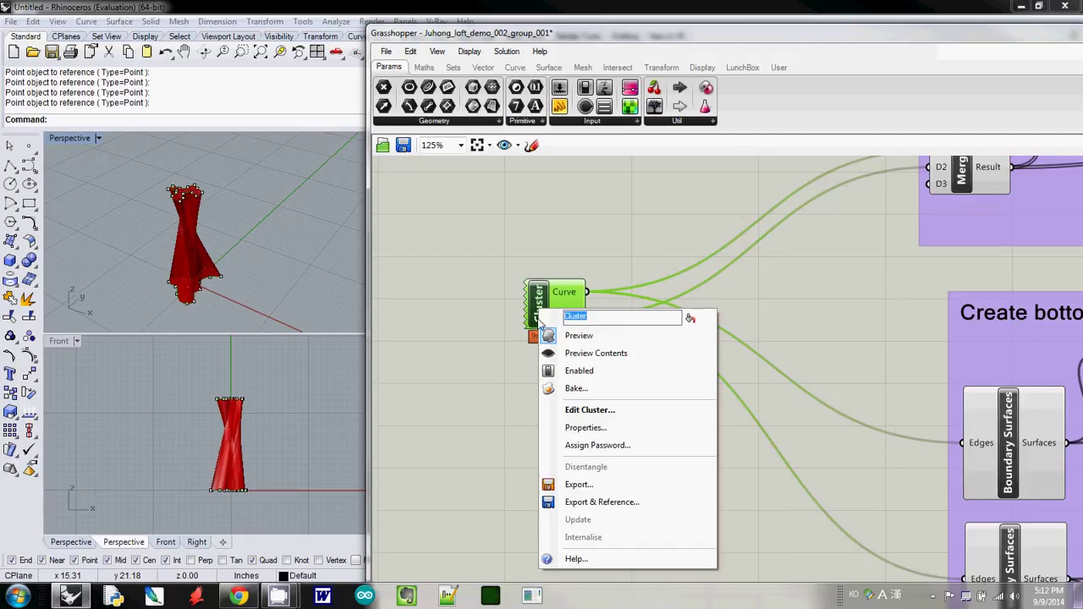
pyautogui.write('select two')
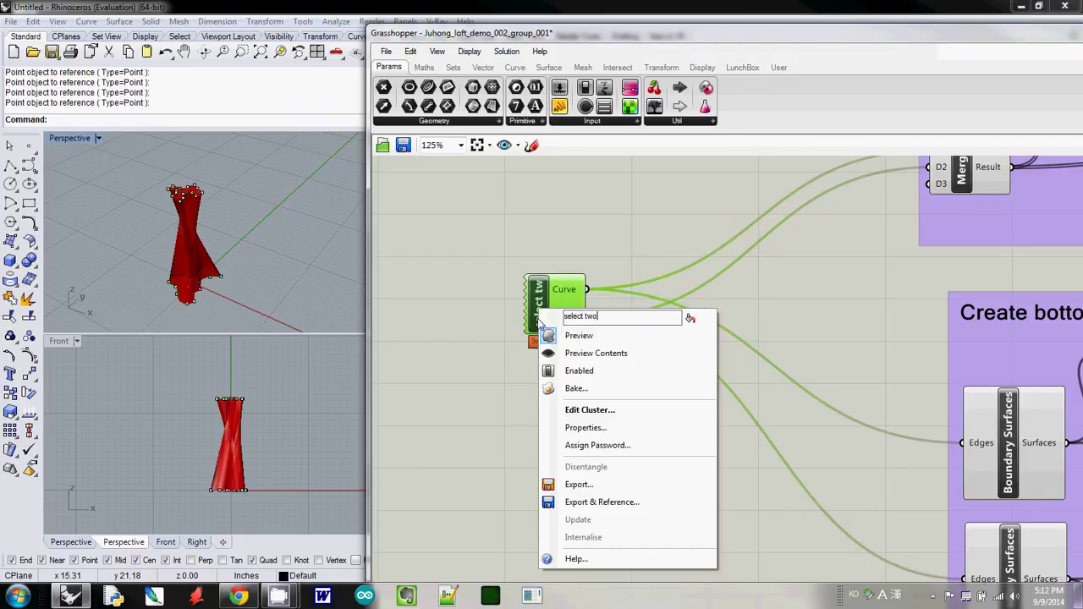
pyautogui.write(' curves')
pyautogui.press('Return')
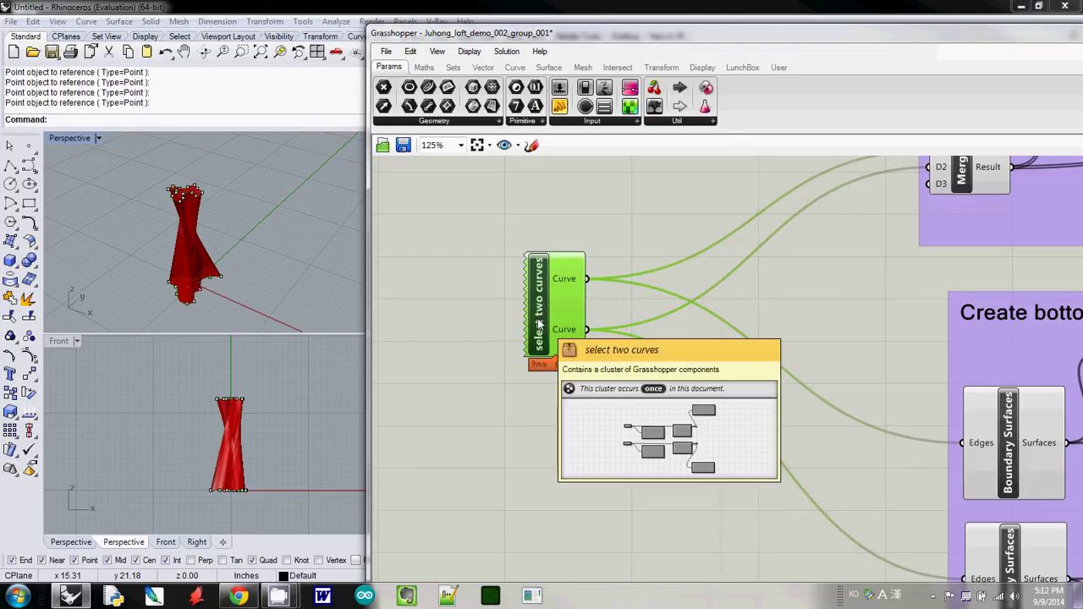
# Inside the "select two curves" cluster, move both Curve outputs outside the group, one above the other, and save the change back to the main document
pyautogui.scroll(2, 738, 377)
pyautogui.scroll(-2, 682, 372)
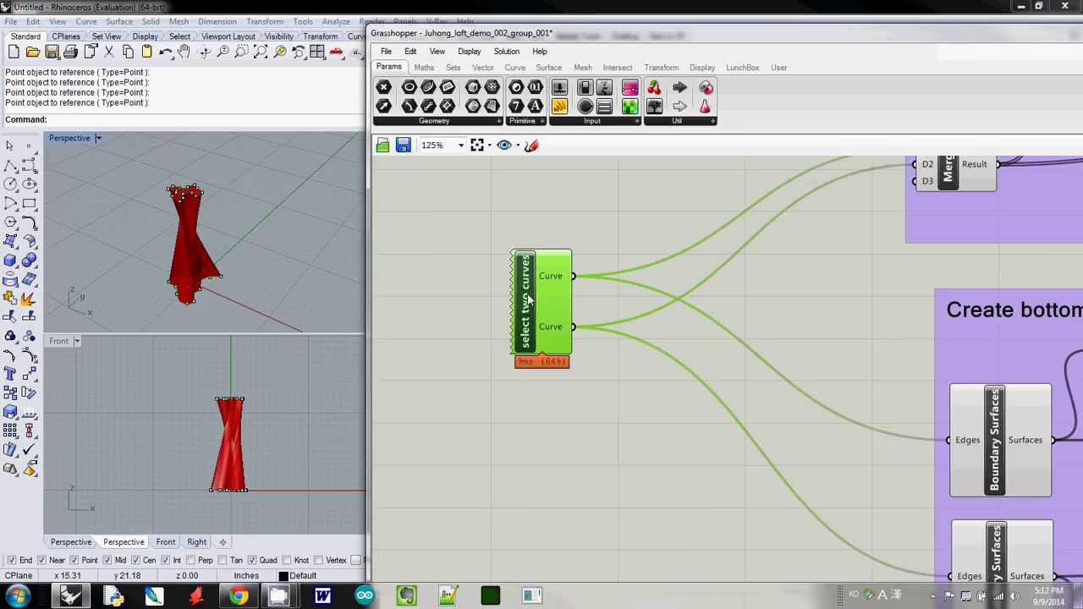
pyautogui.doubleClick(528, 295)
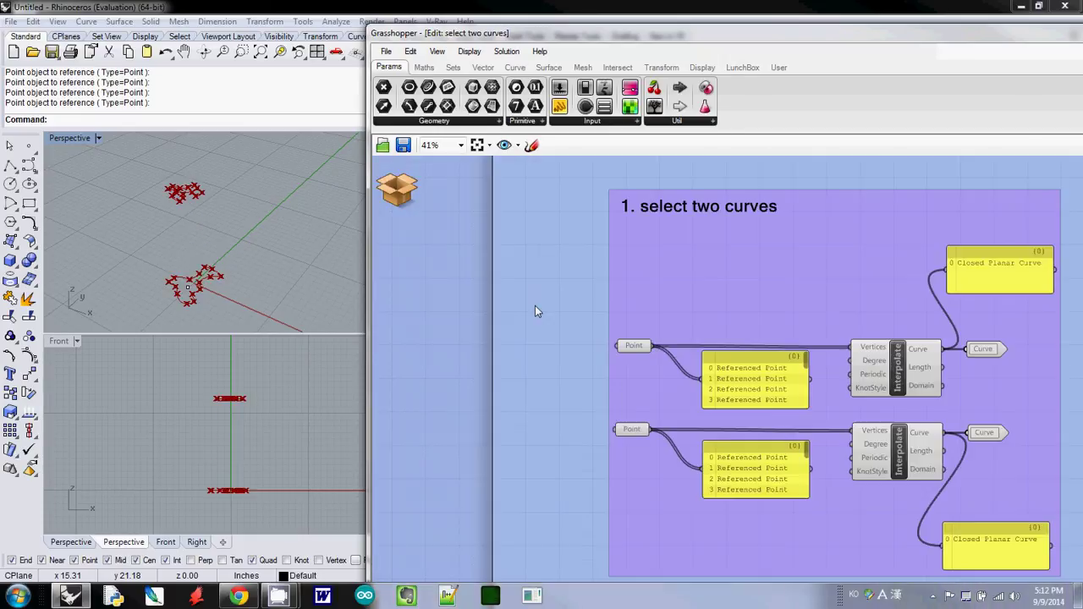
pyautogui.moveTo(810, 392); pyautogui.dragTo(734, 352, button='right')
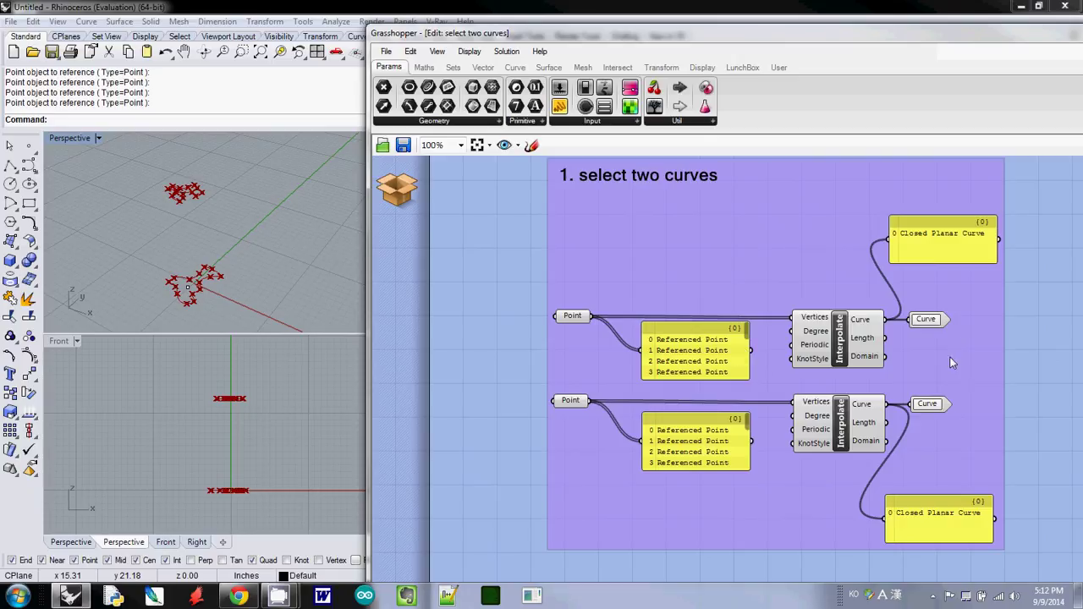
pyautogui.moveTo(937, 328); pyautogui.dragTo(1056, 305)
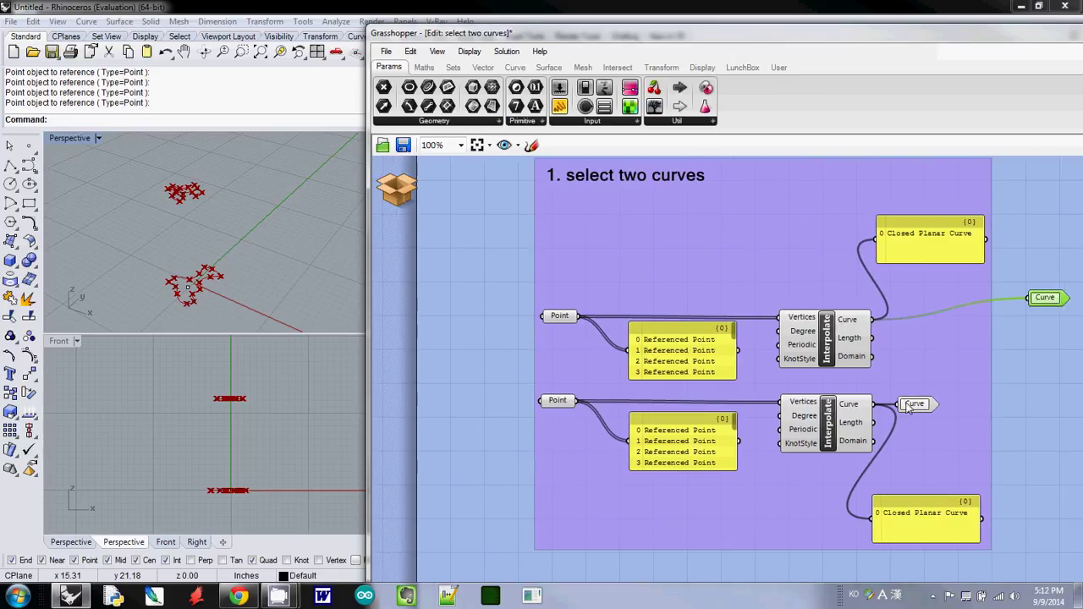
pyautogui.moveTo(918, 407); pyautogui.dragTo(1039, 339)
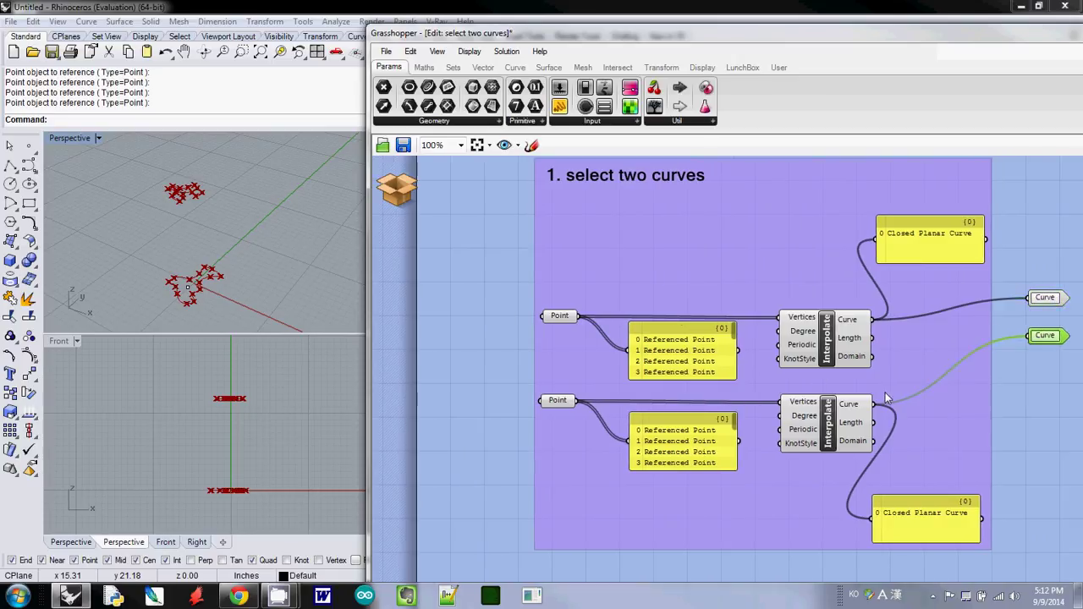
pyautogui.click(393, 193)
pyautogui.click(428, 197)
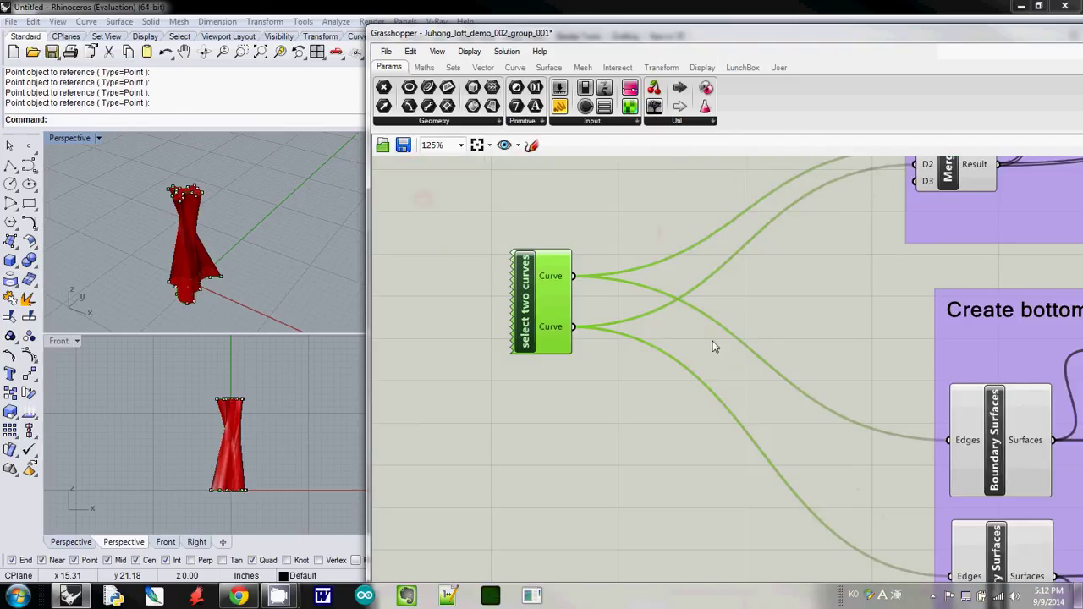
# Convert the whole "Loft two surfaces" group into a cluster
pyautogui.moveTo(736, 350); pyautogui.dragTo(652, 354, button='right')
pyautogui.scroll(3, 654, 352)
pyautogui.scroll(-5, 654, 349)
pyautogui.scroll(-1, 654, 348)
pyautogui.moveTo(716, 339); pyautogui.dragTo(481, 413, button='right')
pyautogui.moveTo(483, 202); pyautogui.dragTo(944, 379)
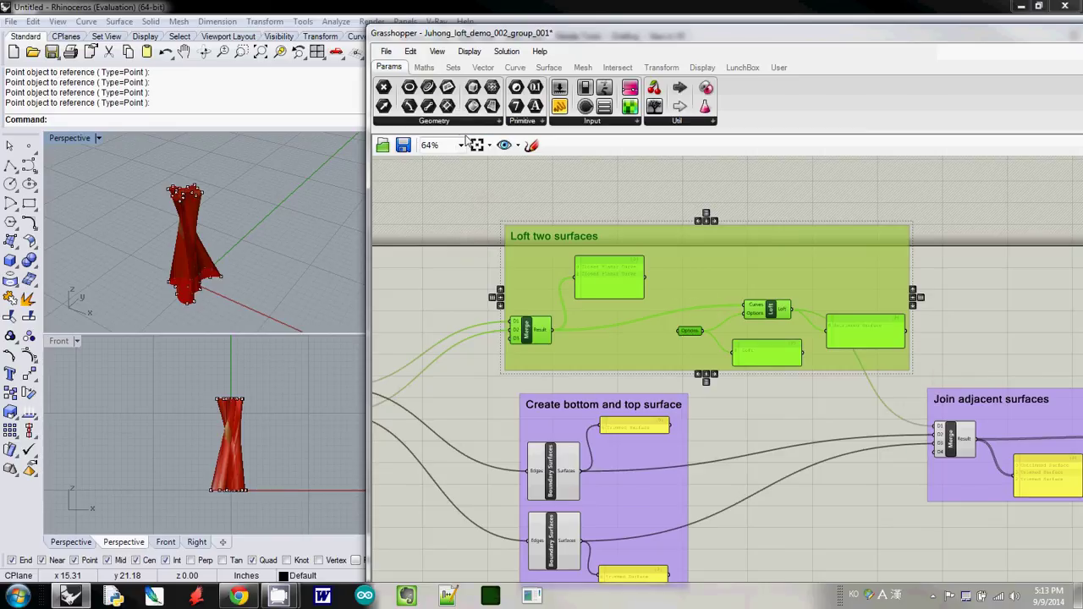
pyautogui.click(411, 50)
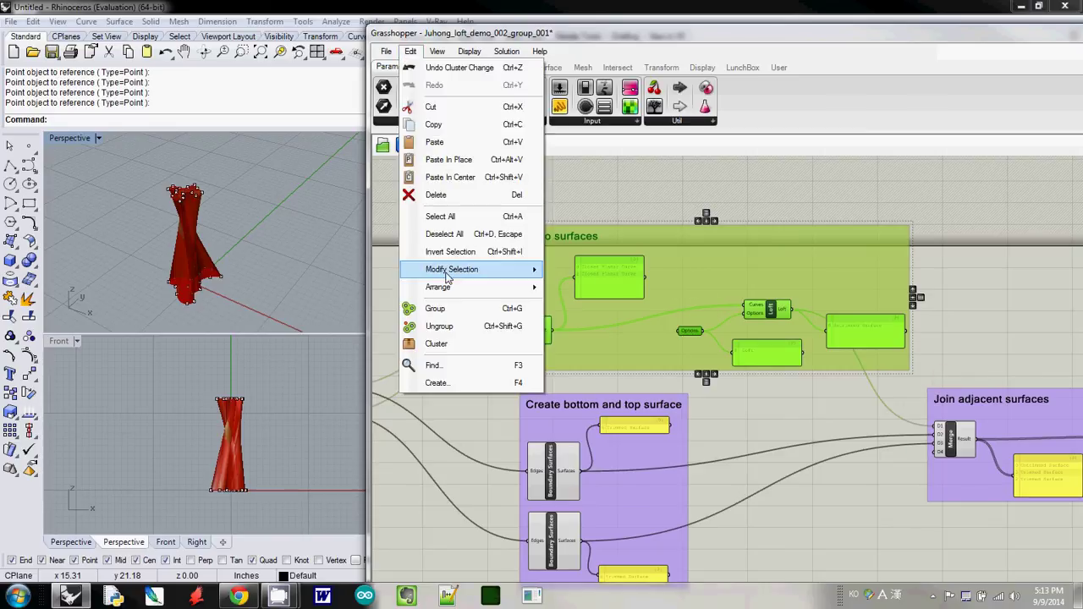
pyautogui.click(452, 345)
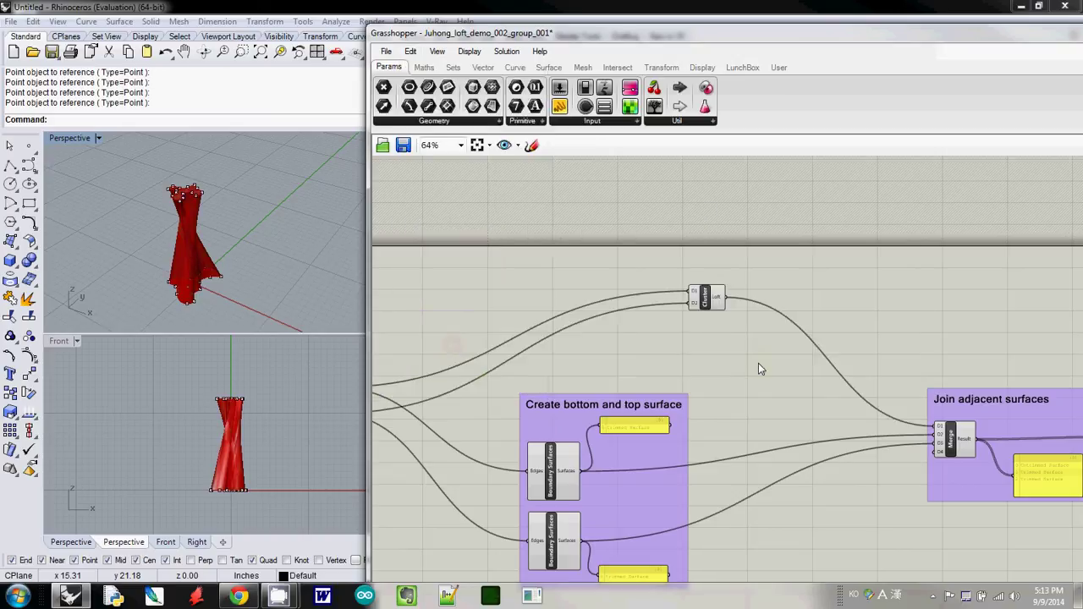
# Move the loft cluster closer to the "select two curves" cluster and rename it "loft two surfaces"
pyautogui.moveTo(711, 309); pyautogui.dragTo(597, 317)
pyautogui.rightClick(594, 314)
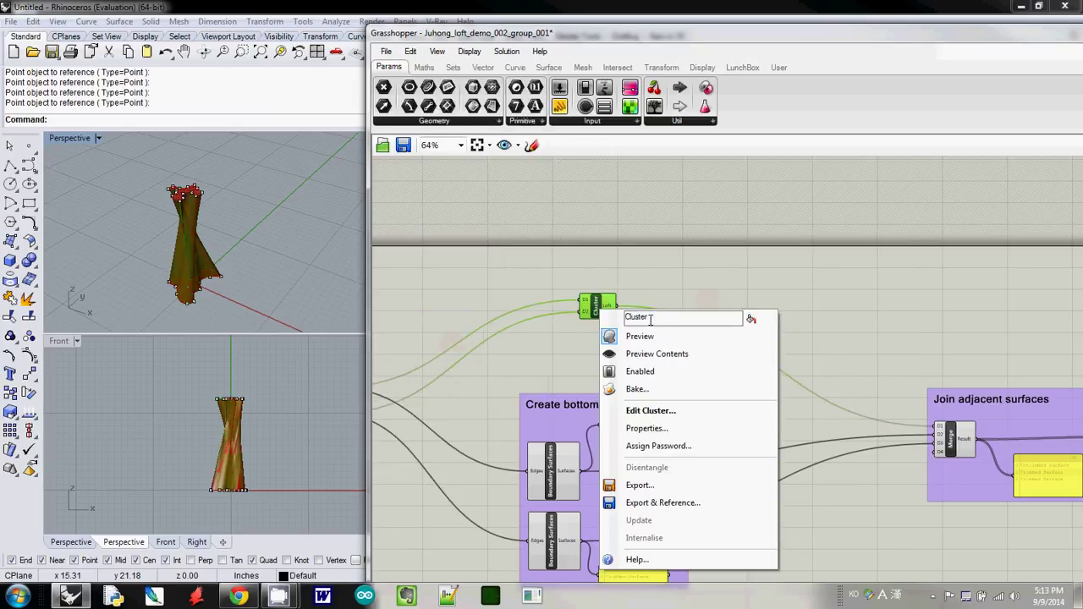
pyautogui.press('BackSpace')
pyautogui.write('loft t')
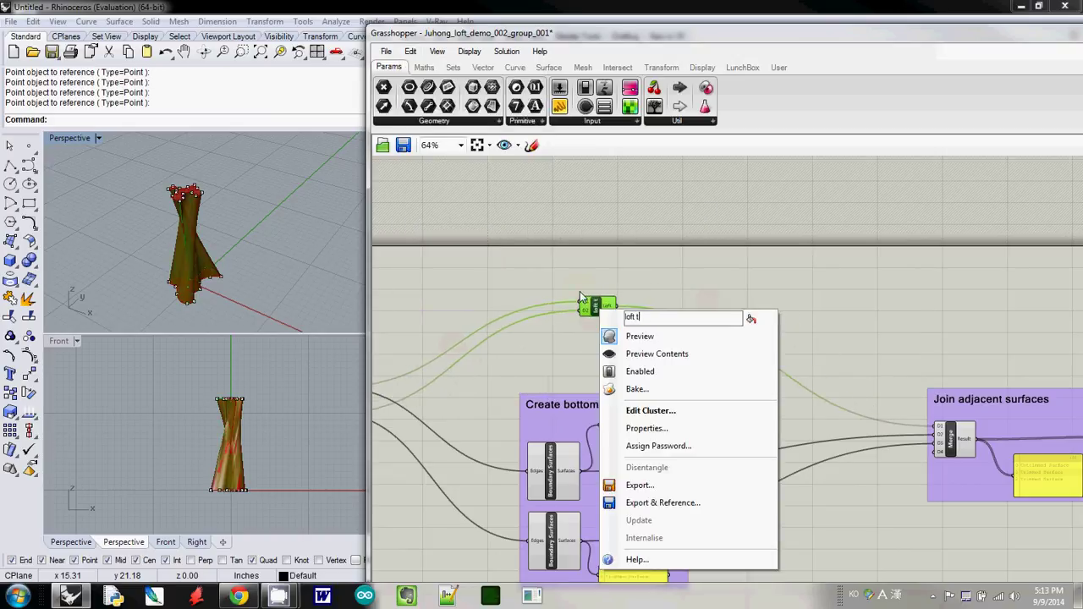
pyautogui.write('wo surfaces')
pyautogui.press('Return')
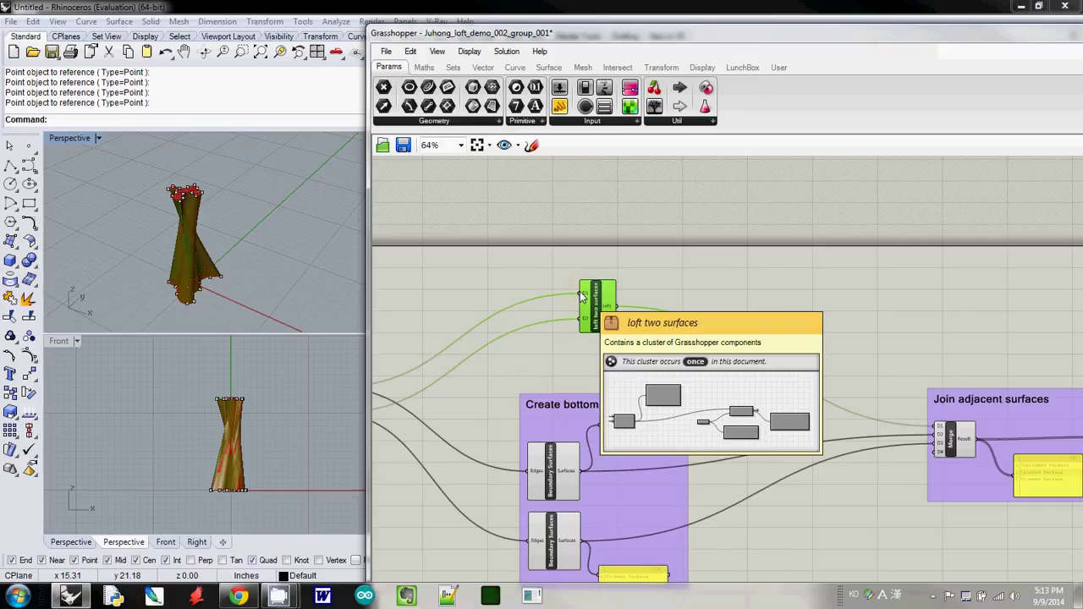
# Open the "loft two surfaces" cluster to examine its contents, saving and closing it to return to the main document
pyautogui.moveTo(598, 313)
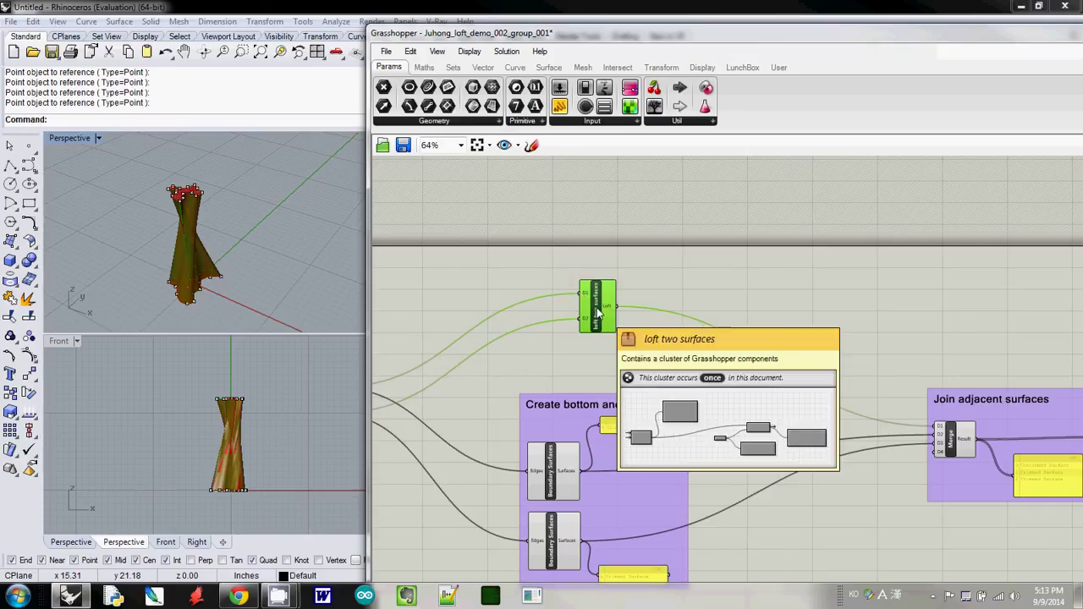
pyautogui.doubleClick(597, 308)
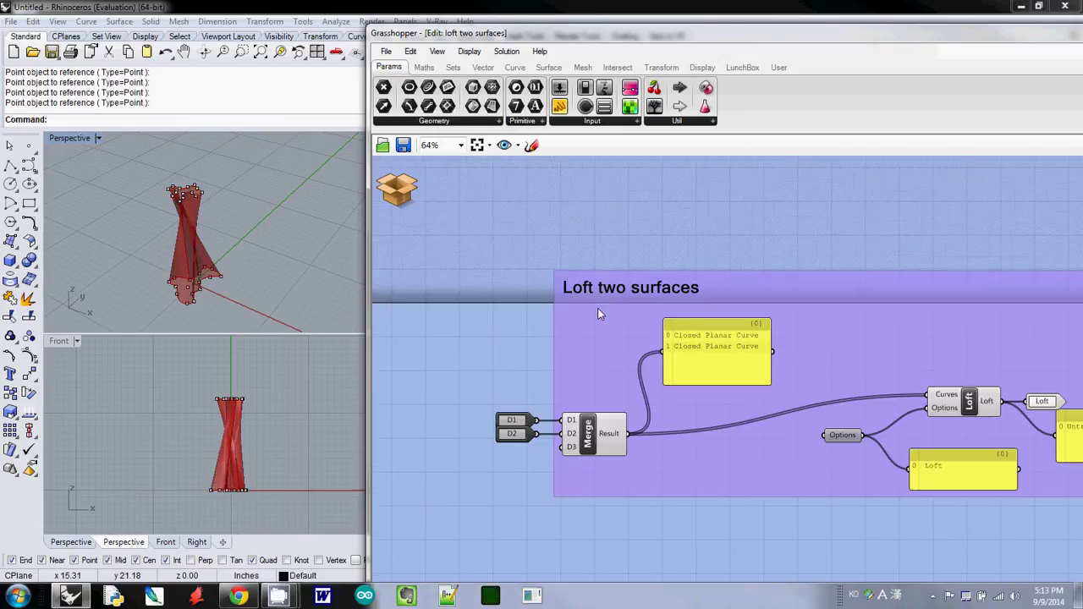
pyautogui.scroll(-2, 804, 395)
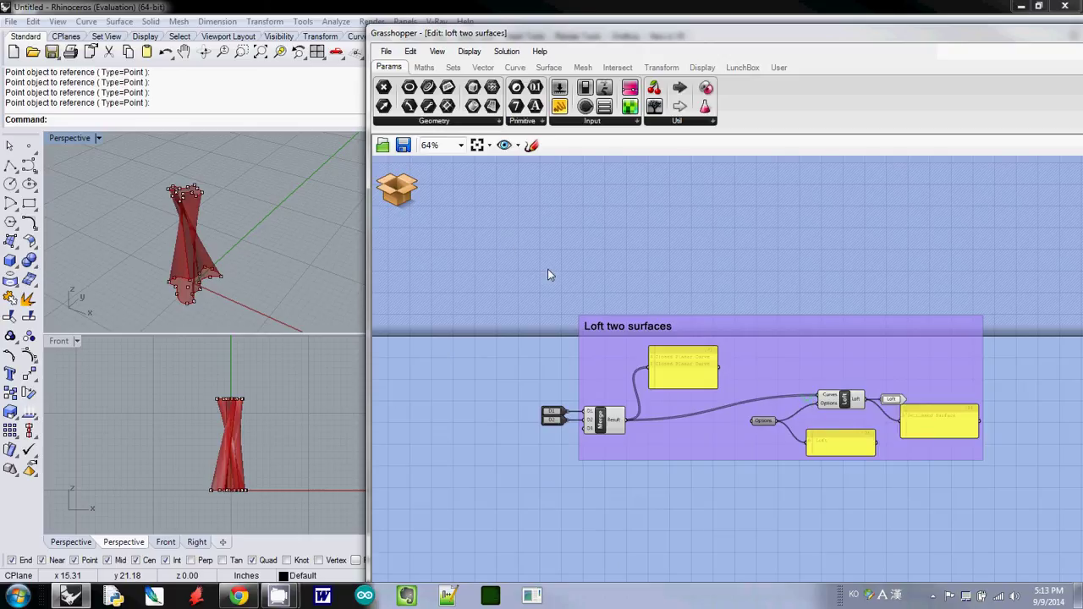
pyautogui.click(391, 191)
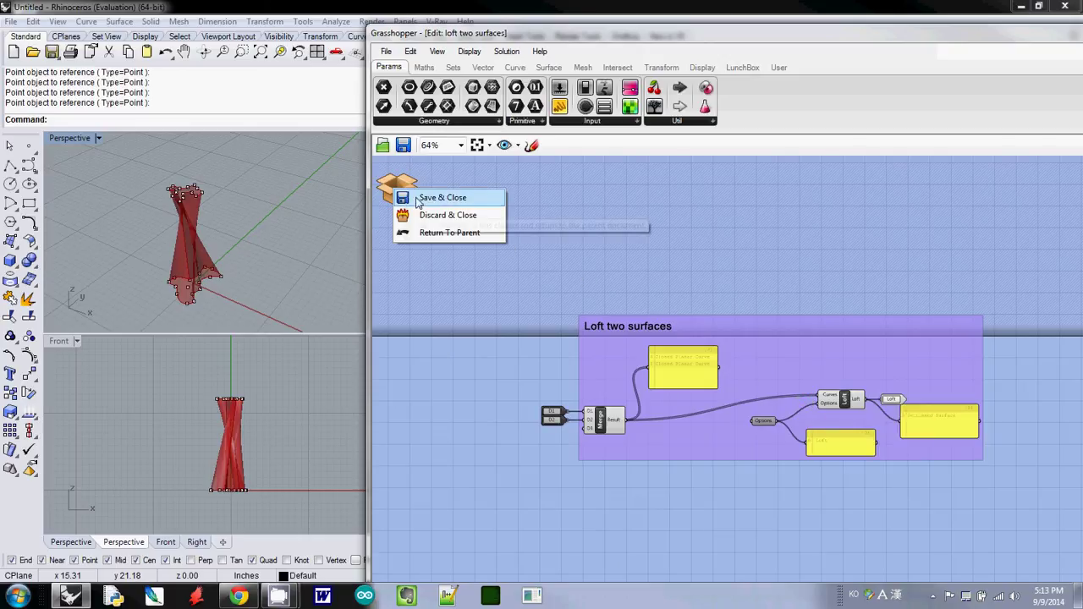
pyautogui.click(418, 196)
# Convert the whole "Create bottom and top surface" group into a cluster
pyautogui.moveTo(530, 283); pyautogui.dragTo(748, 535)
pyautogui.click(410, 51)
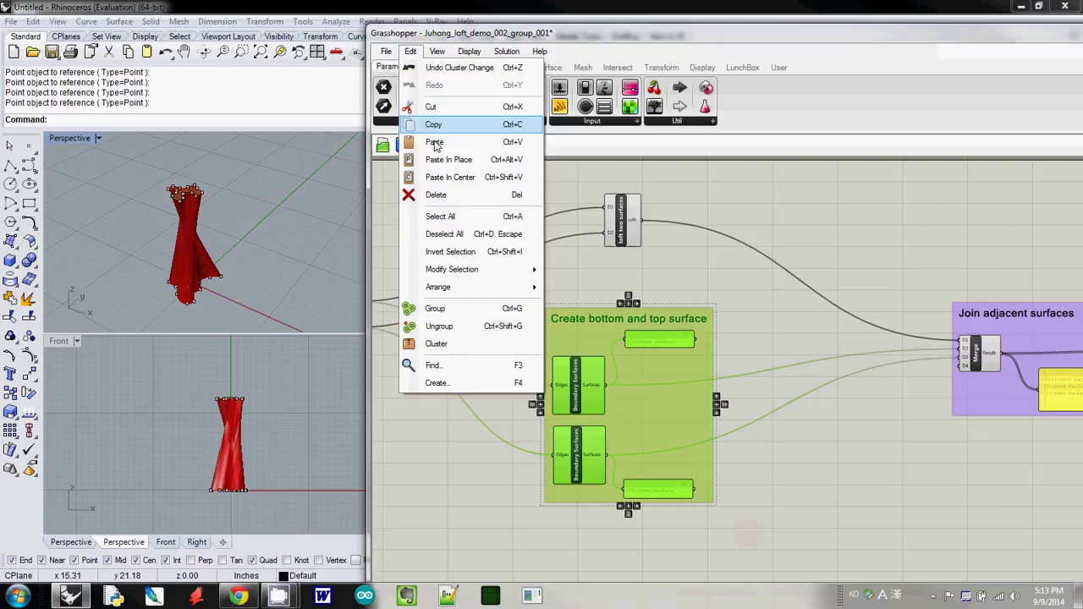
pyautogui.click(448, 343)
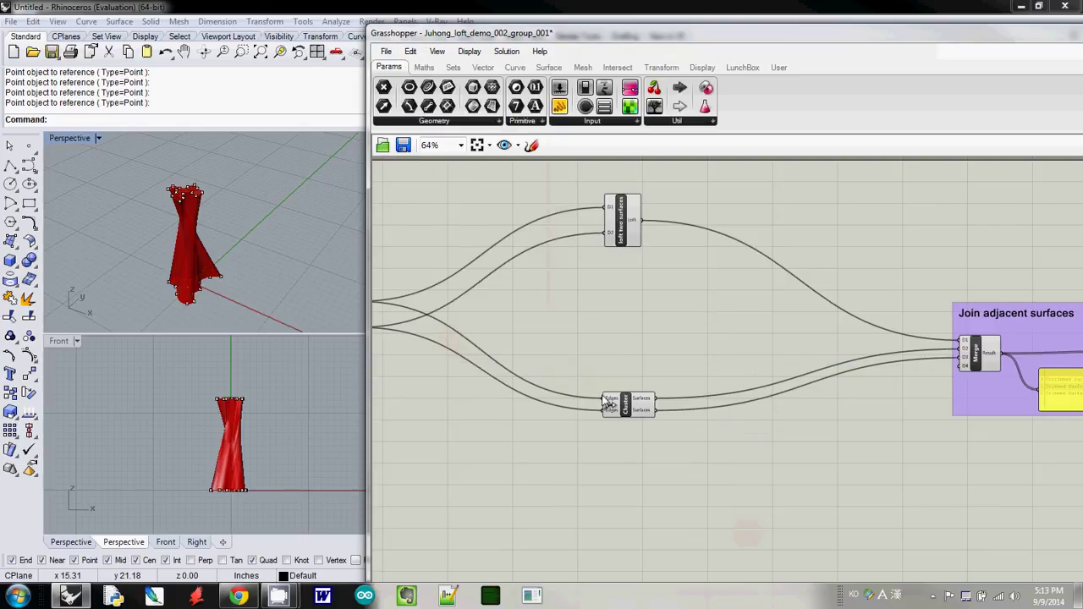
# Rename the new cluster with two Edges inputs as "create bottom and top surfaces" and move it up closer to the loft cluster
pyautogui.click(630, 408)
pyautogui.rightClick(629, 406)
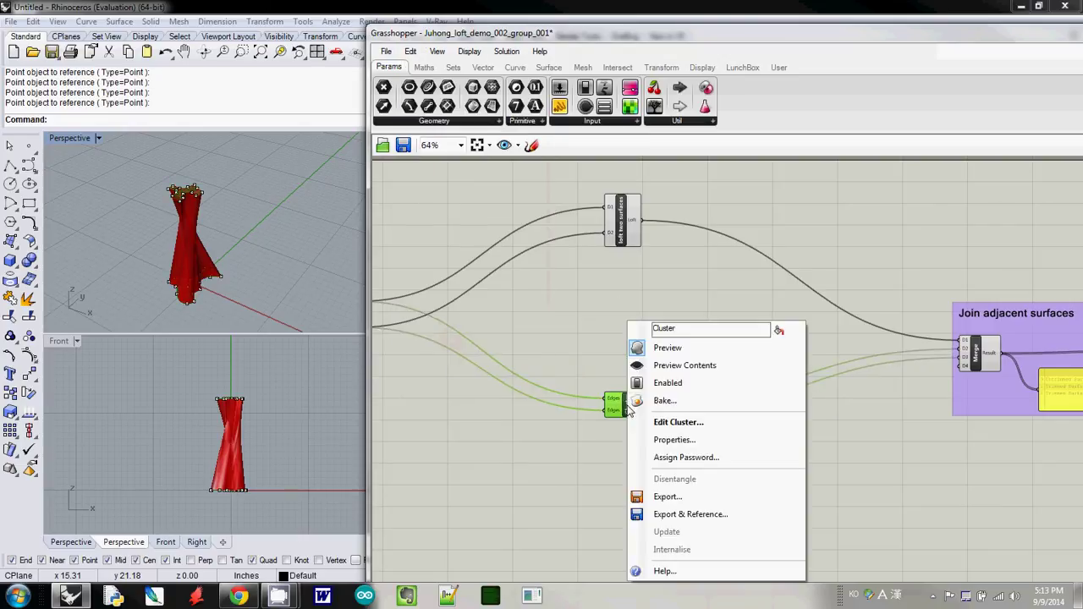
pyautogui.moveTo(699, 330); pyautogui.dragTo(617, 331)
pyautogui.write('create bottom a')
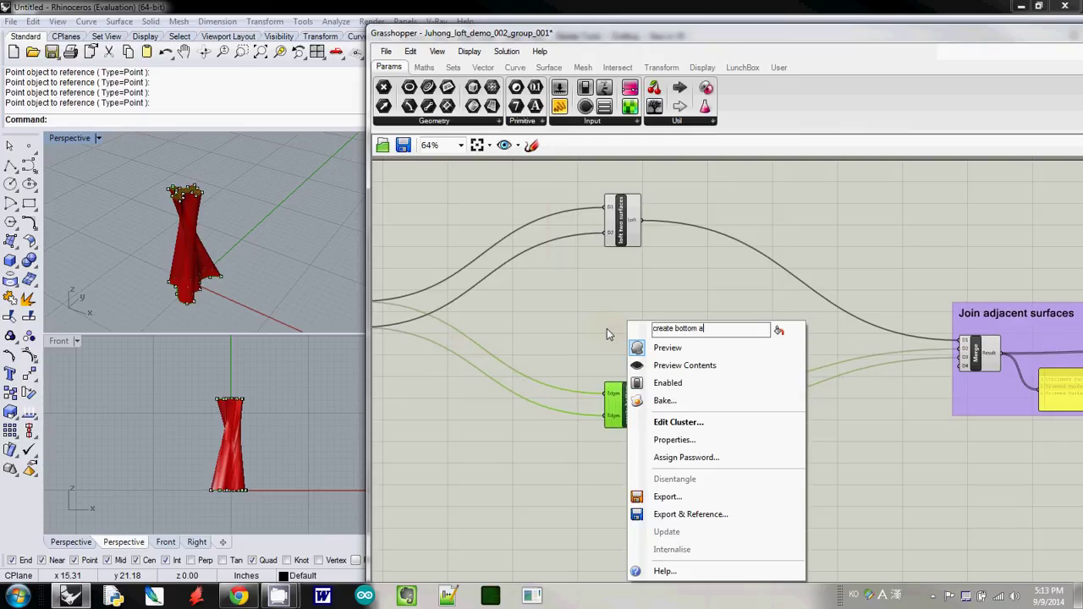
pyautogui.write('nd top surface')
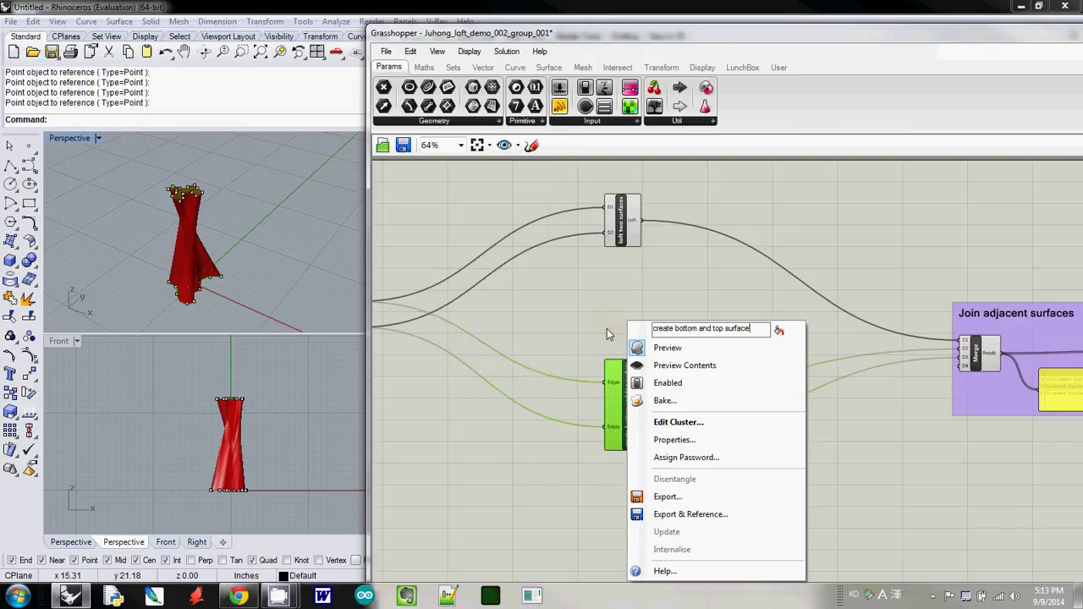
pyautogui.write('s')
pyautogui.press('Return')
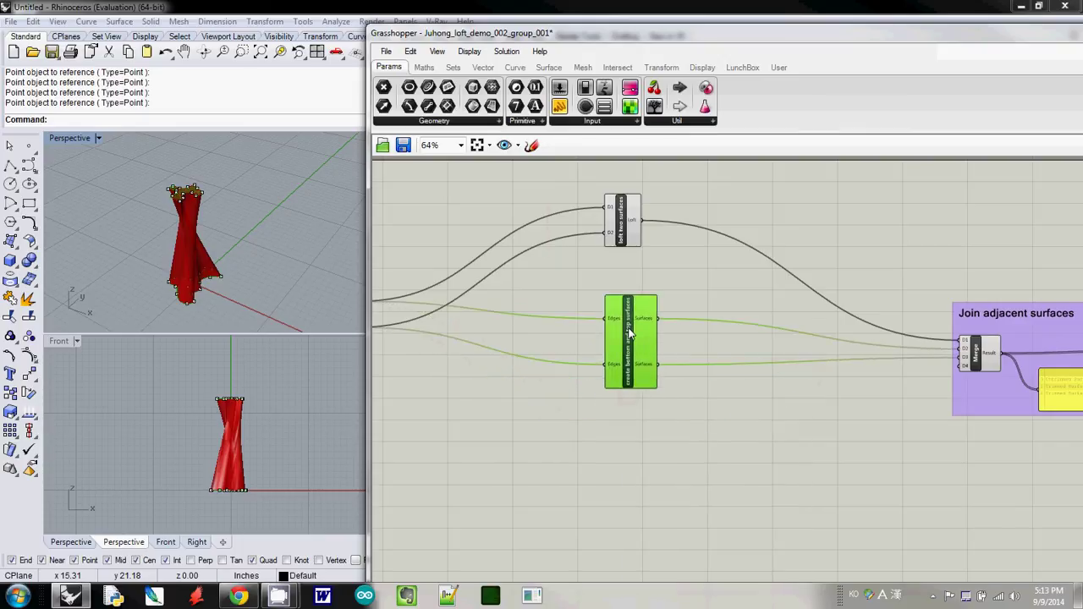
# Convert the whole "Join adjacent surfaces" group into a cluster
pyautogui.moveTo(850, 445); pyautogui.dragTo(535, 420, button='right')
pyautogui.moveTo(614, 217); pyautogui.dragTo(941, 492)
pyautogui.click(410, 51)
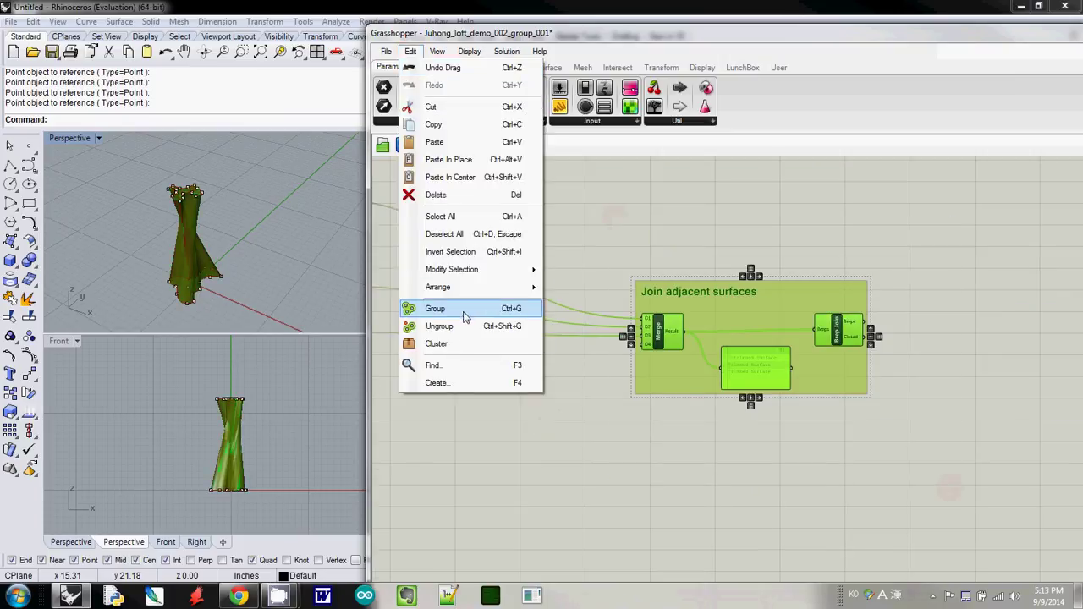
pyautogui.click(460, 343)
# Rename the new cluster with the three D inputs as "join surfaces"
pyautogui.rightClick(749, 339)
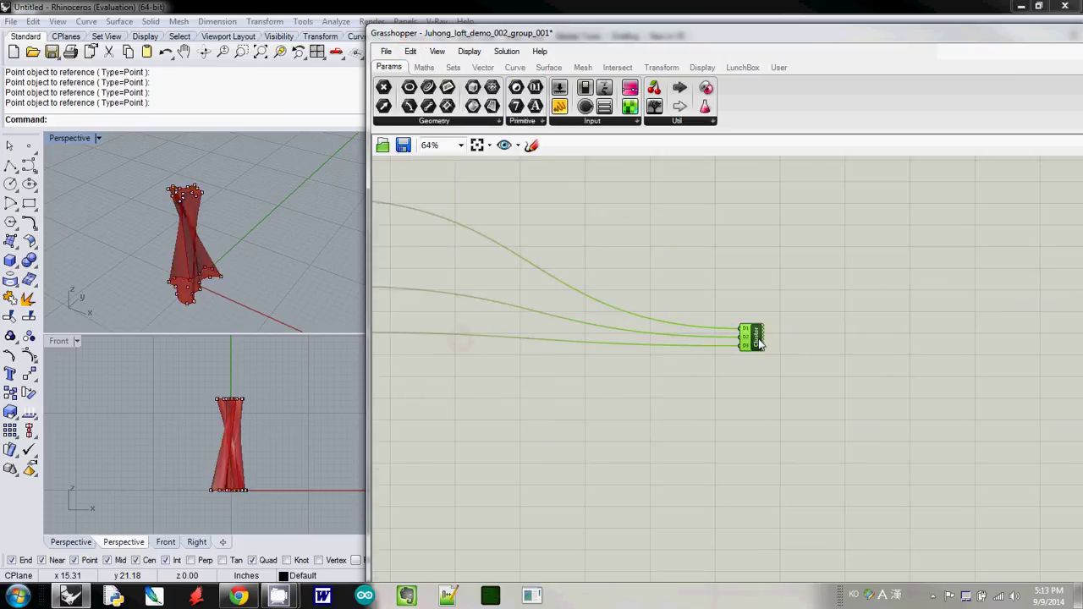
pyautogui.moveTo(814, 333); pyautogui.dragTo(725, 321)
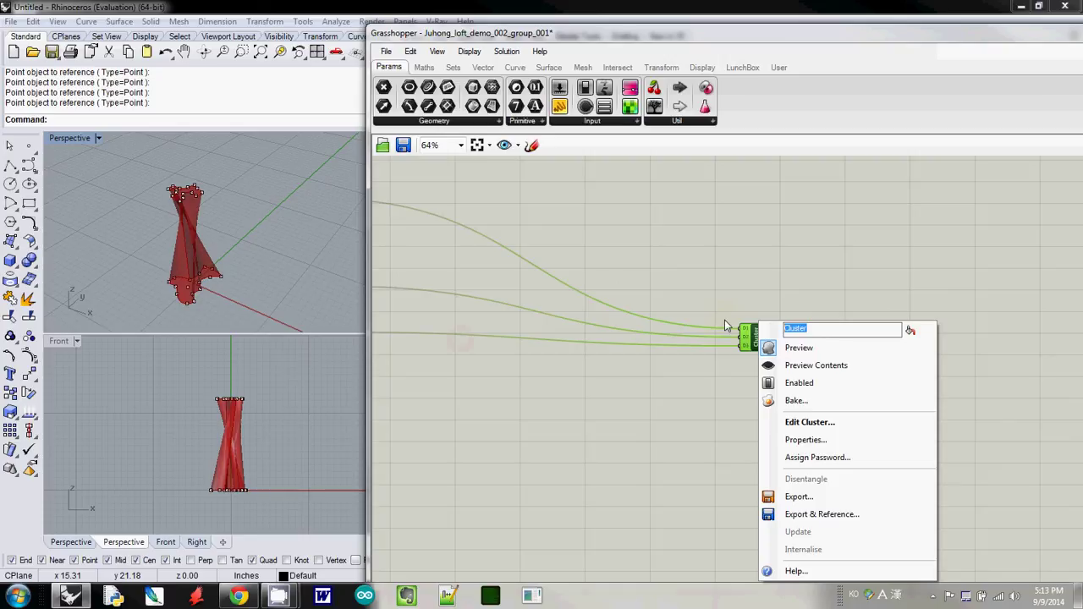
pyautogui.write('join surfaces')
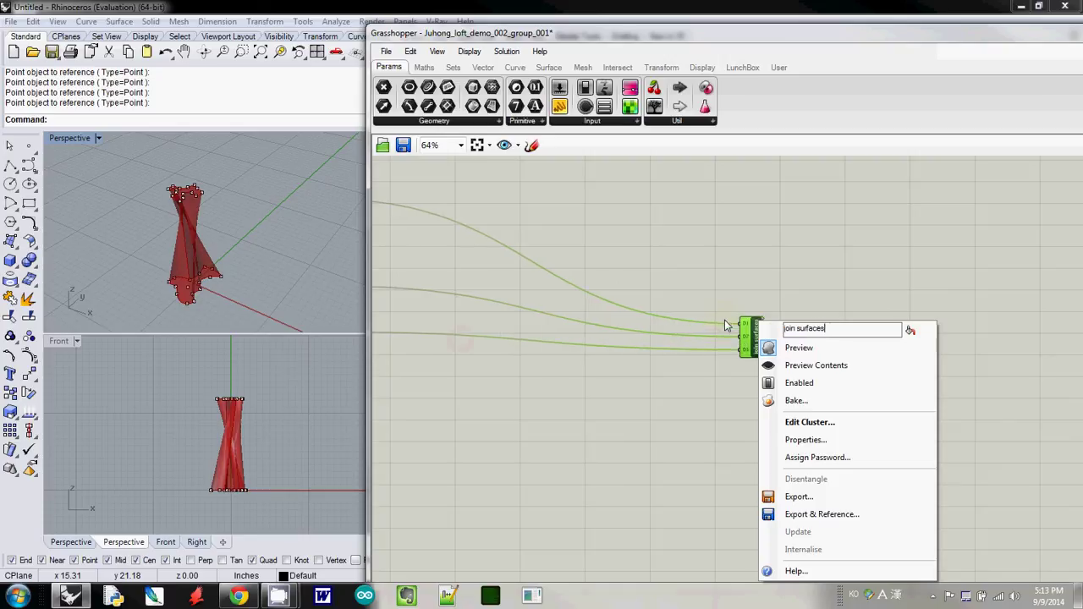
pyautogui.press('Return')
# Move the "join surfaces" cluster closer to the two surface-creating clusters that feed it
pyautogui.scroll(3, 734, 306)
pyautogui.moveTo(718, 312); pyautogui.dragTo(861, 385, button='right')
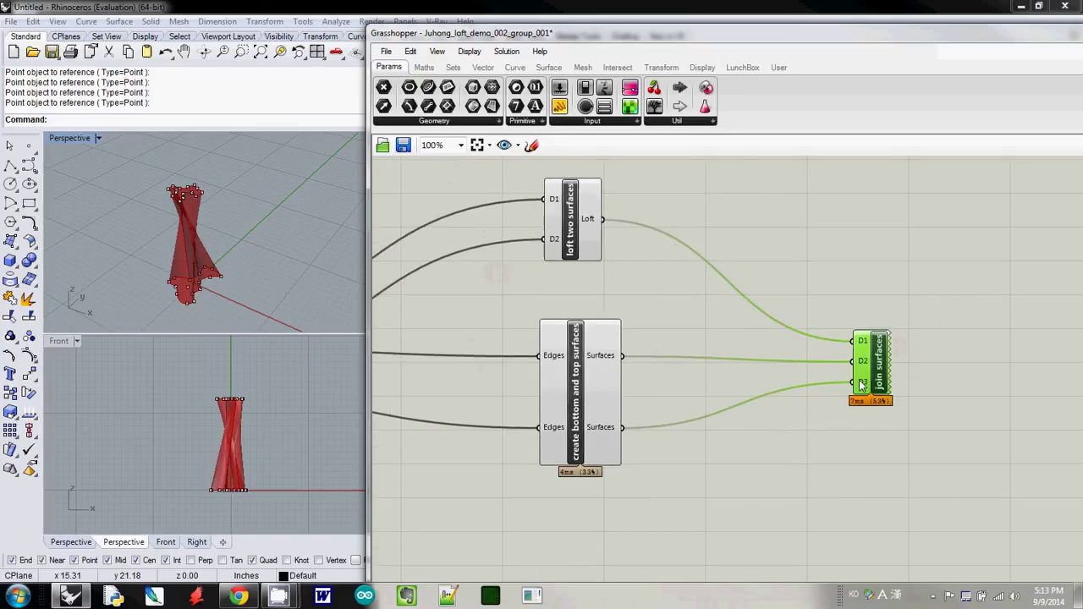
pyautogui.moveTo(880, 383); pyautogui.dragTo(738, 339)
# Bring the "select two curves" cluster close to the surface clusters and move "create bottom and top surfaces" up just below "loft two surfaces"
pyautogui.moveTo(572, 280); pyautogui.dragTo(721, 279, button='right')
pyautogui.moveTo(584, 305); pyautogui.dragTo(716, 309, button='right')
pyautogui.moveTo(403, 356); pyautogui.dragTo(678, 292)
pyautogui.moveTo(652, 295); pyautogui.dragTo(436, 327, button='right')
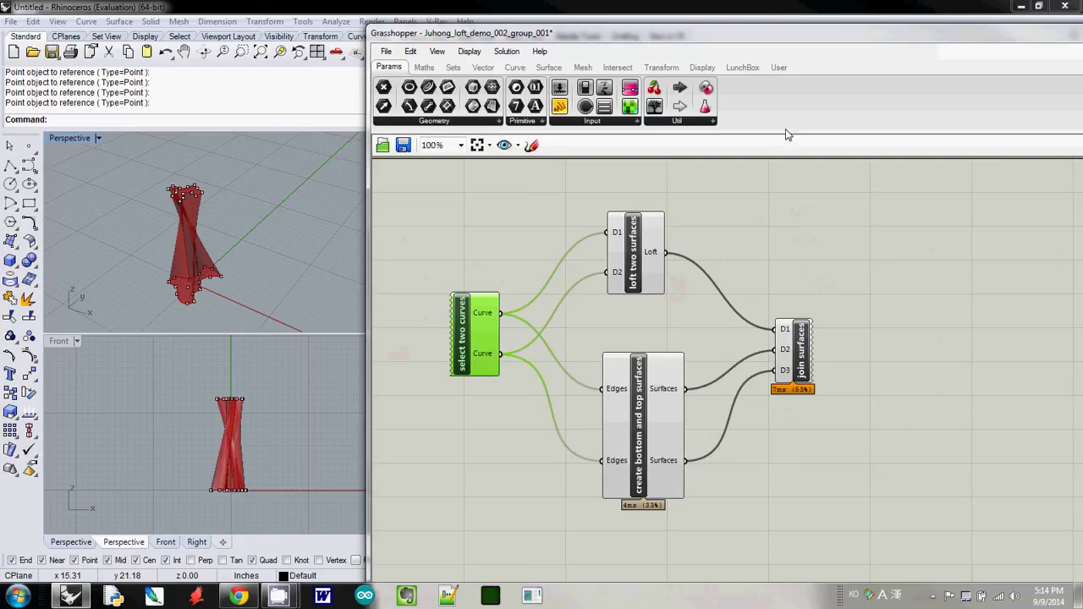
pyautogui.moveTo(629, 395); pyautogui.dragTo(623, 352)
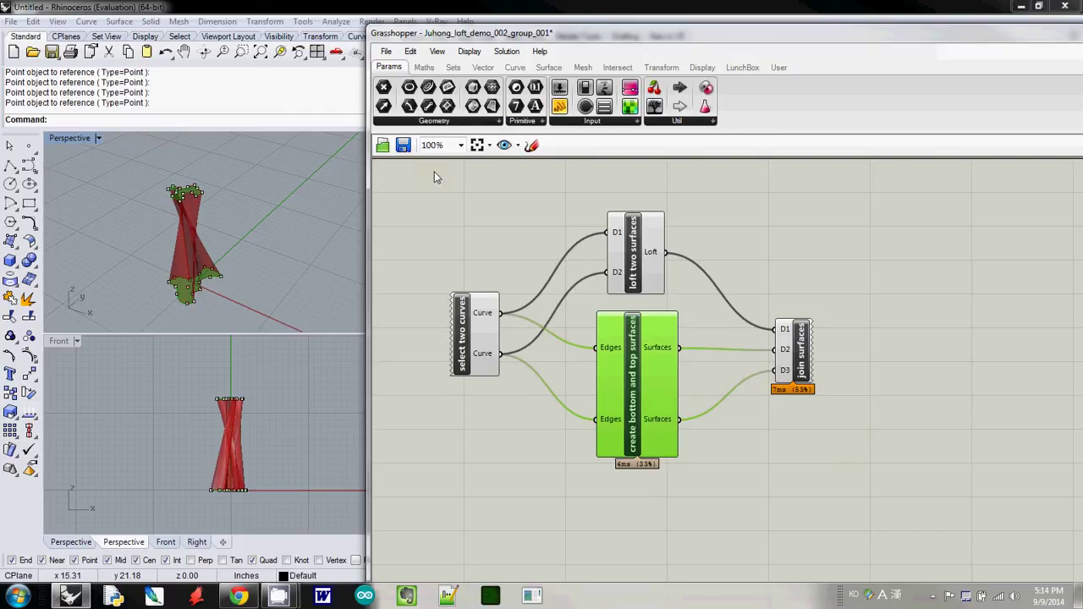
pyautogui.click(509, 509)
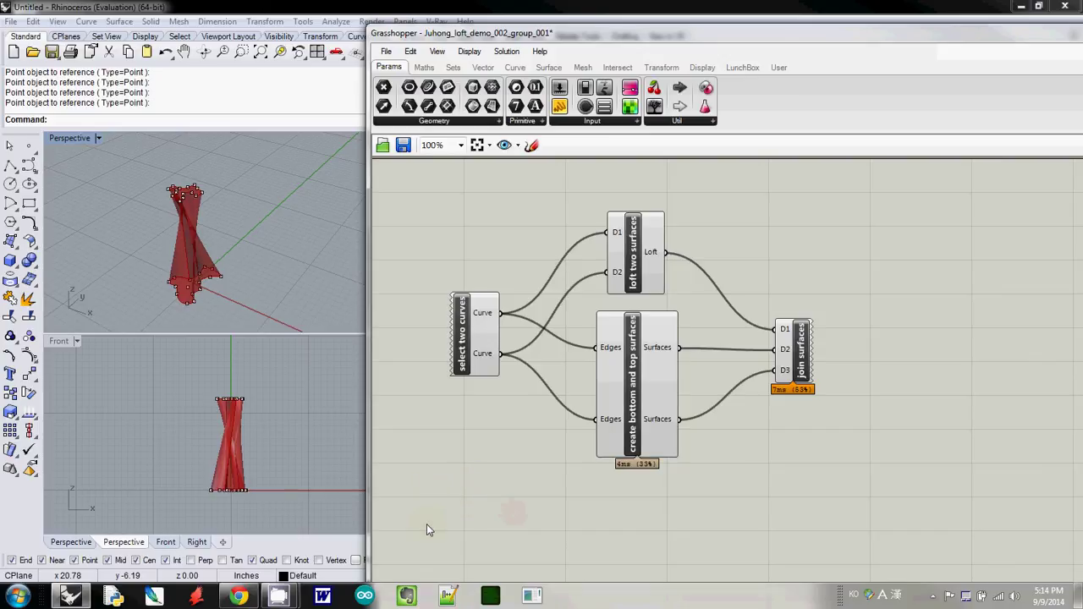
pyautogui.moveTo(279, 595)
pyautogui.click(239, 533)
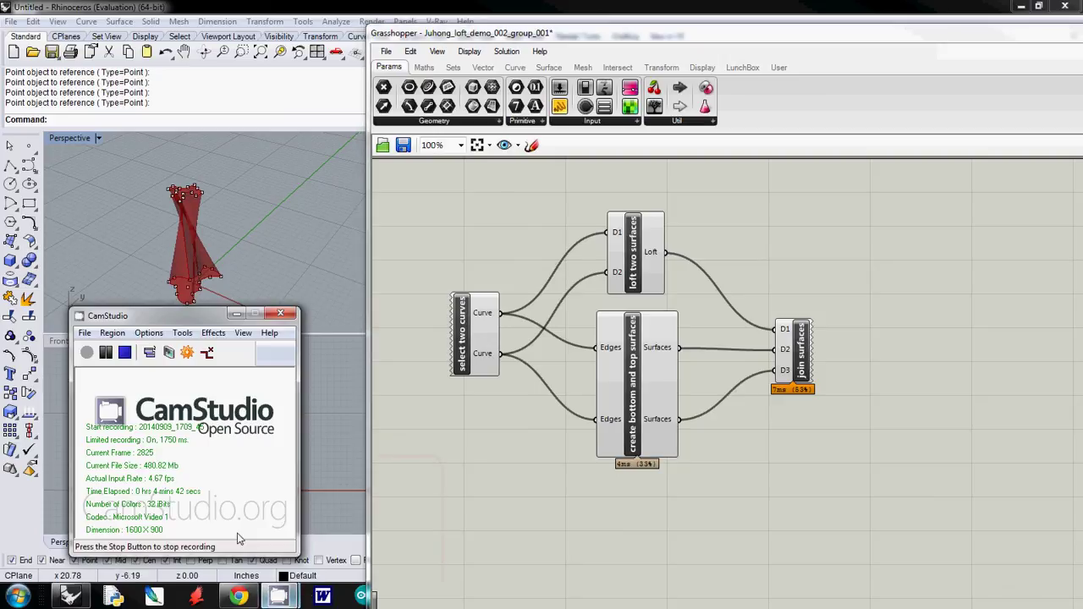